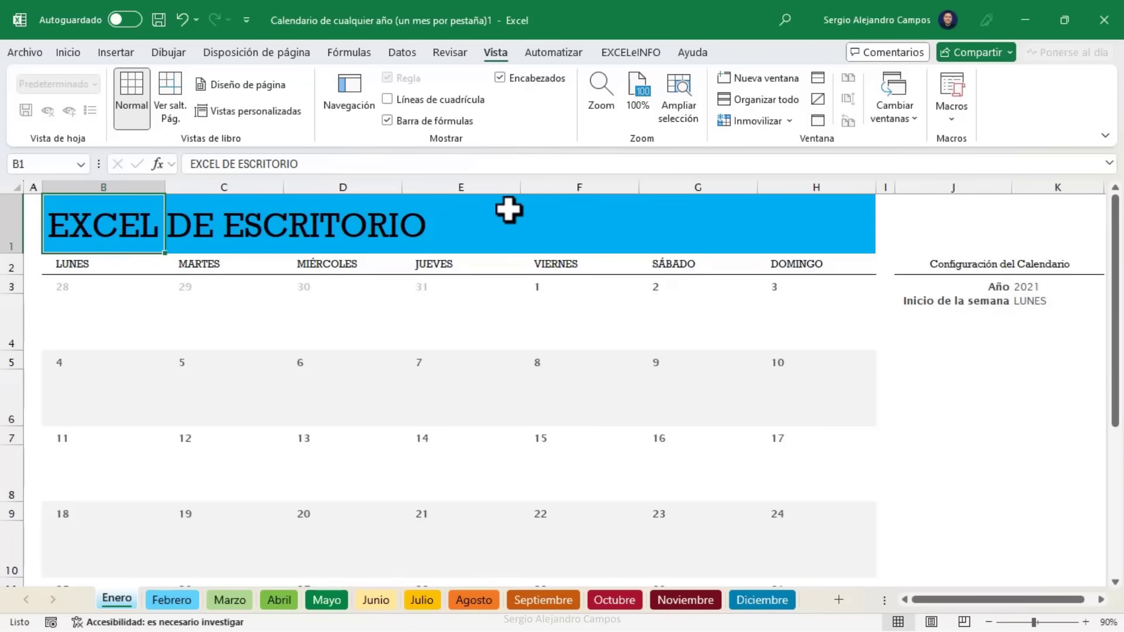
Widen column E slightly and dismiss its column options without changes.
mouse_move(519, 178)
left_mouse_down()
mouse_move(587, 178)
mouse_move(522, 181)
left_mouse_up()
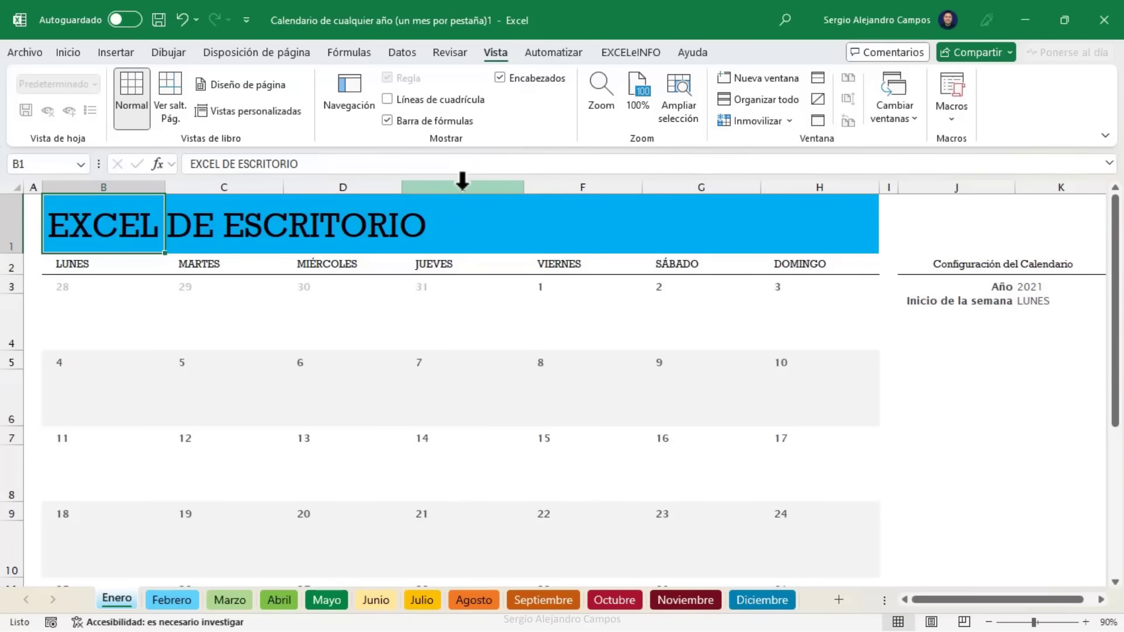
left_click(462, 183)
right_click(463, 188)
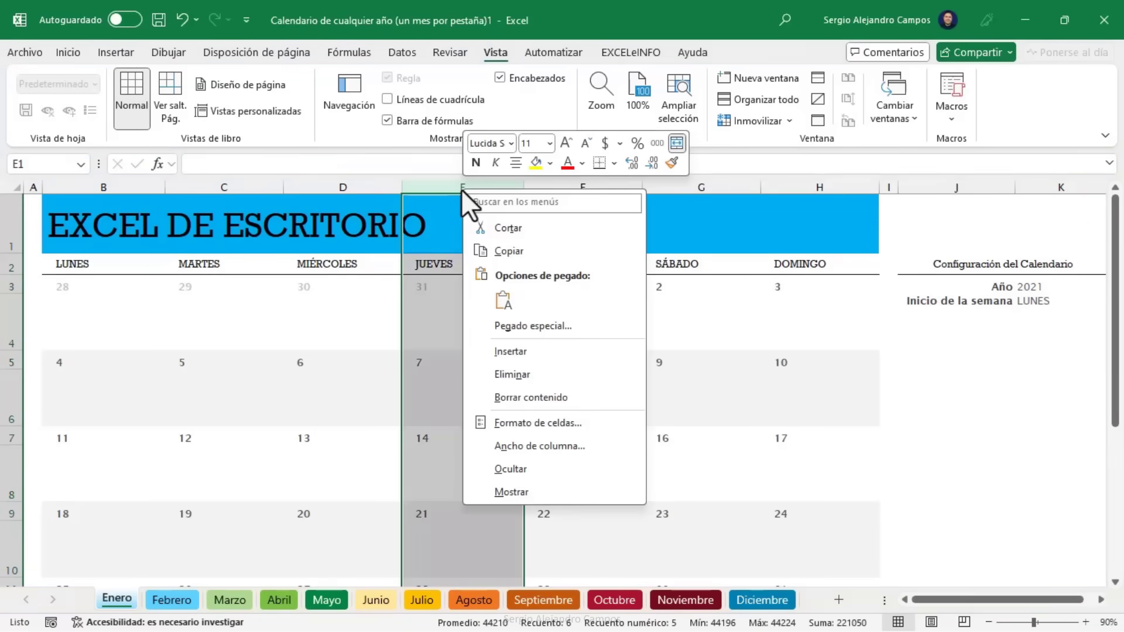
key("Escape")
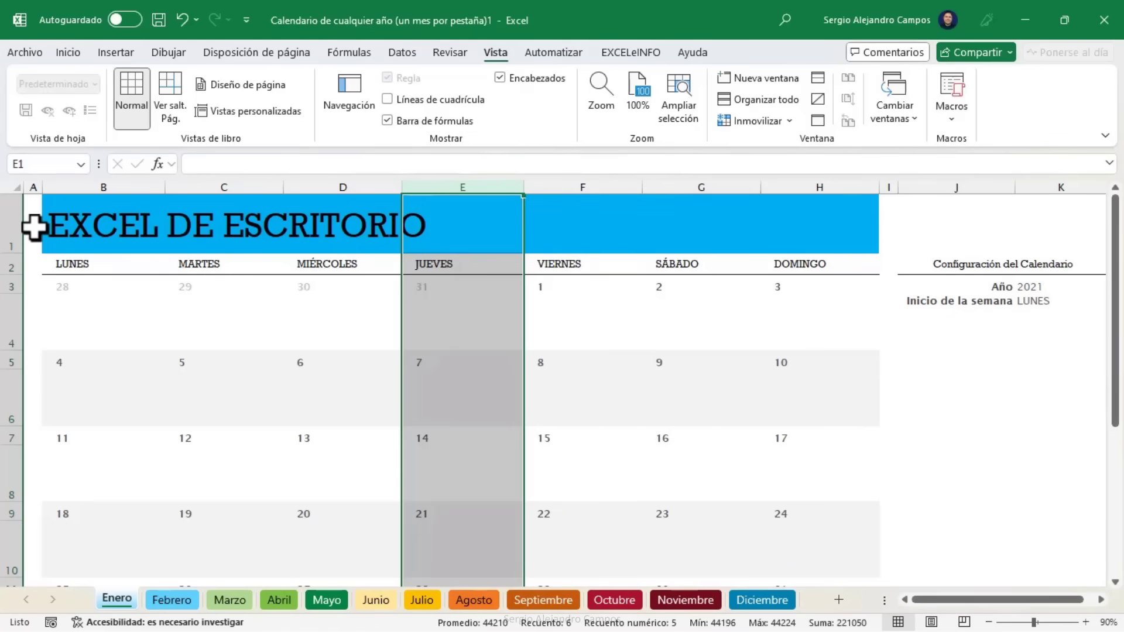
From cell A2, freeze panes so the EXCEL DE ESCRITORIO title row stays fixed.
left_click(31, 269)
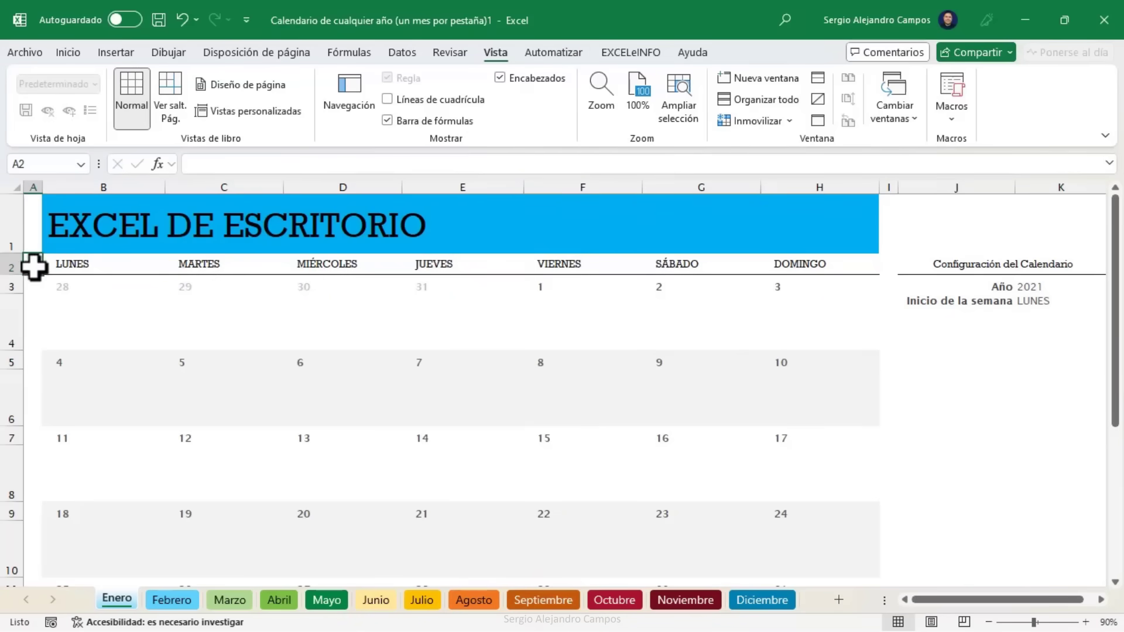
left_click(767, 121)
left_click(785, 147)
Narrow columns D and E by dragging the header border left.
left_click(258, 266)
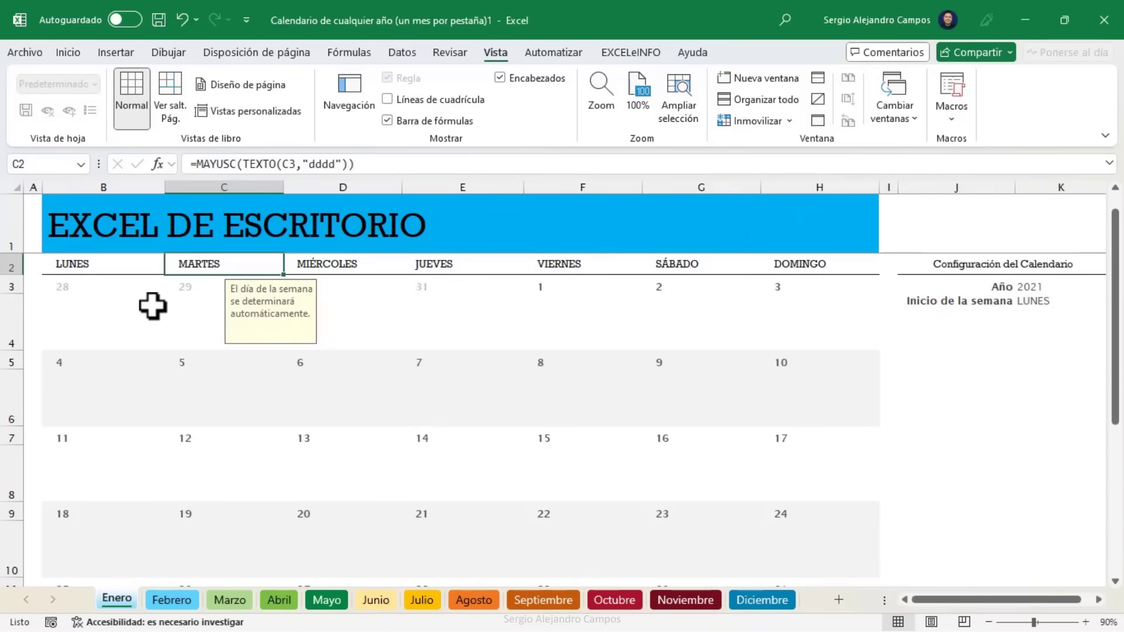
left_click(55, 223)
left_click(35, 265)
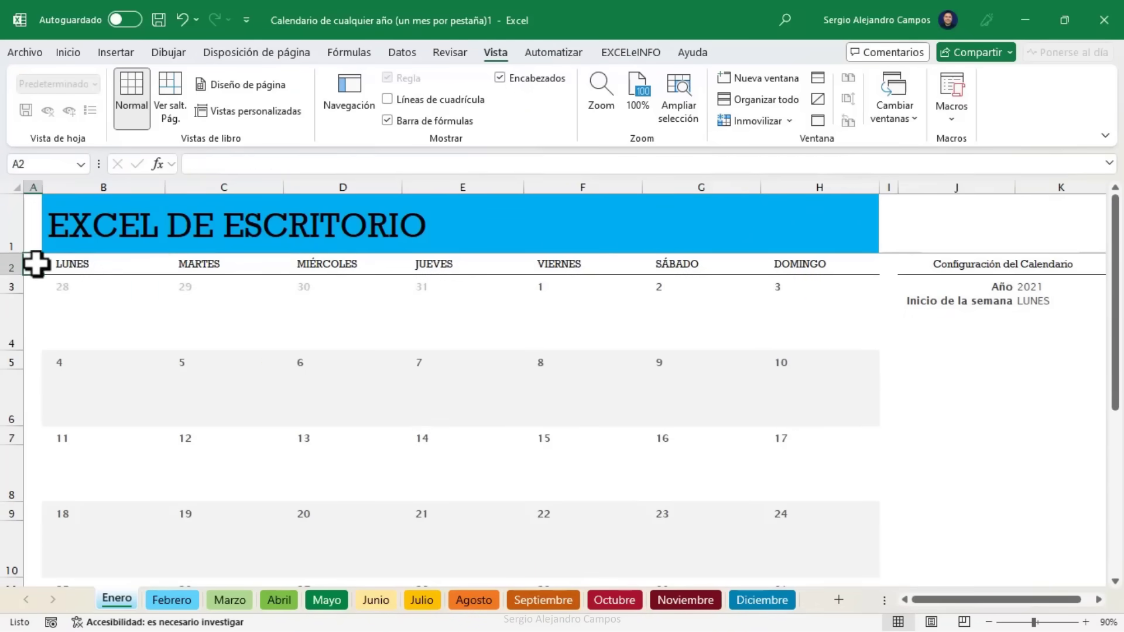
left_click_drag(524, 187, 469, 187)
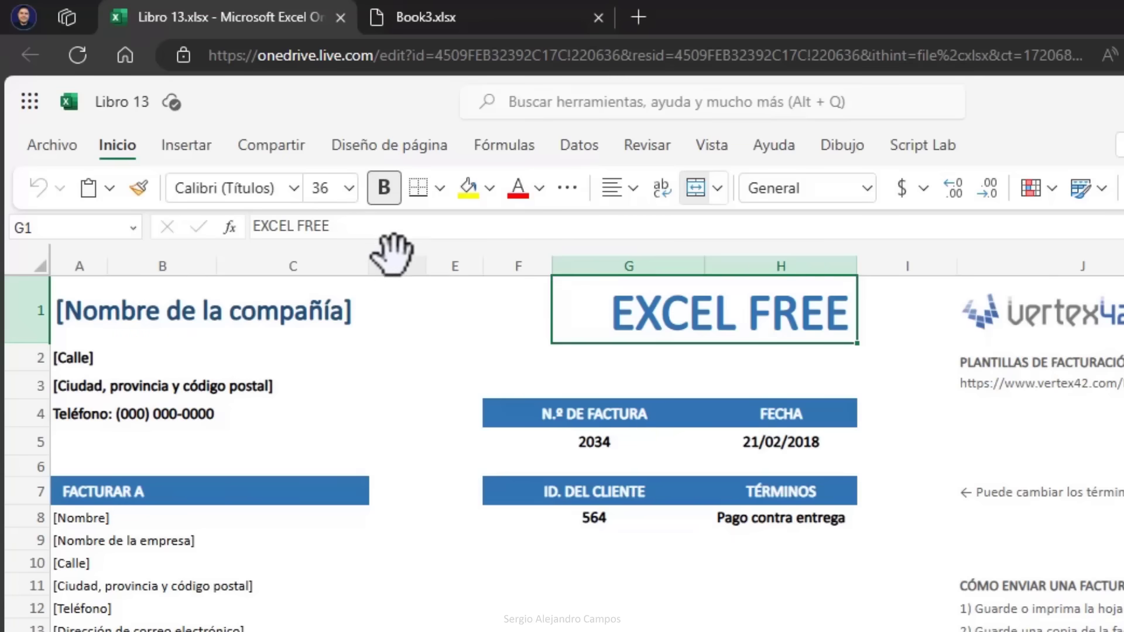
Move the empty column I past column J after a blocked merged-cell move attempt.
left_click_drag(400, 249, 477, 251)
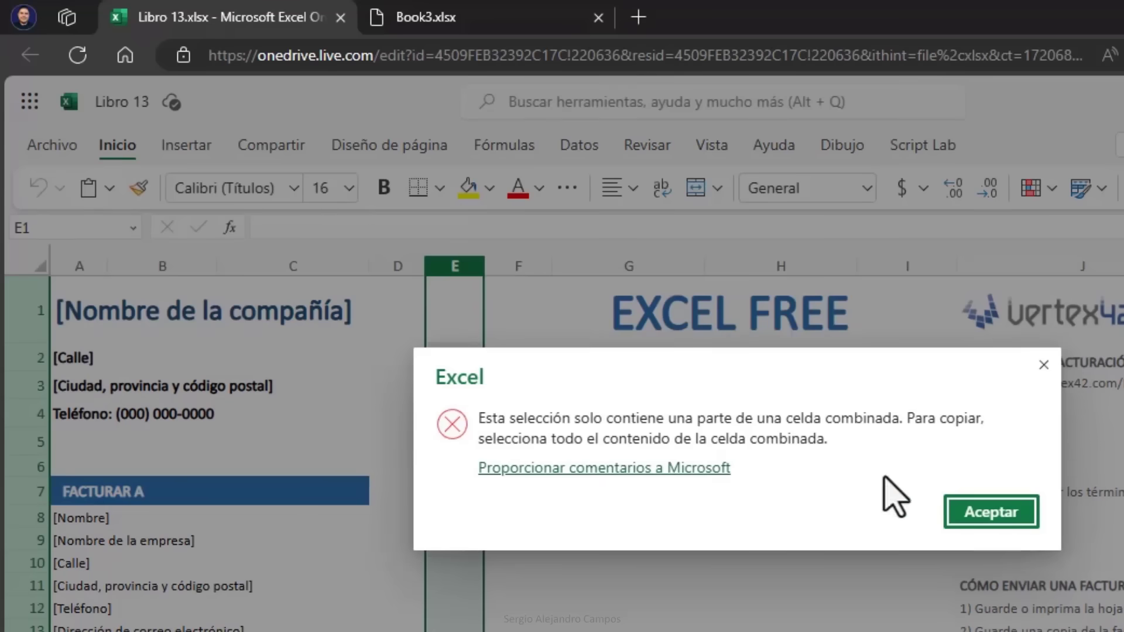
left_click(960, 524)
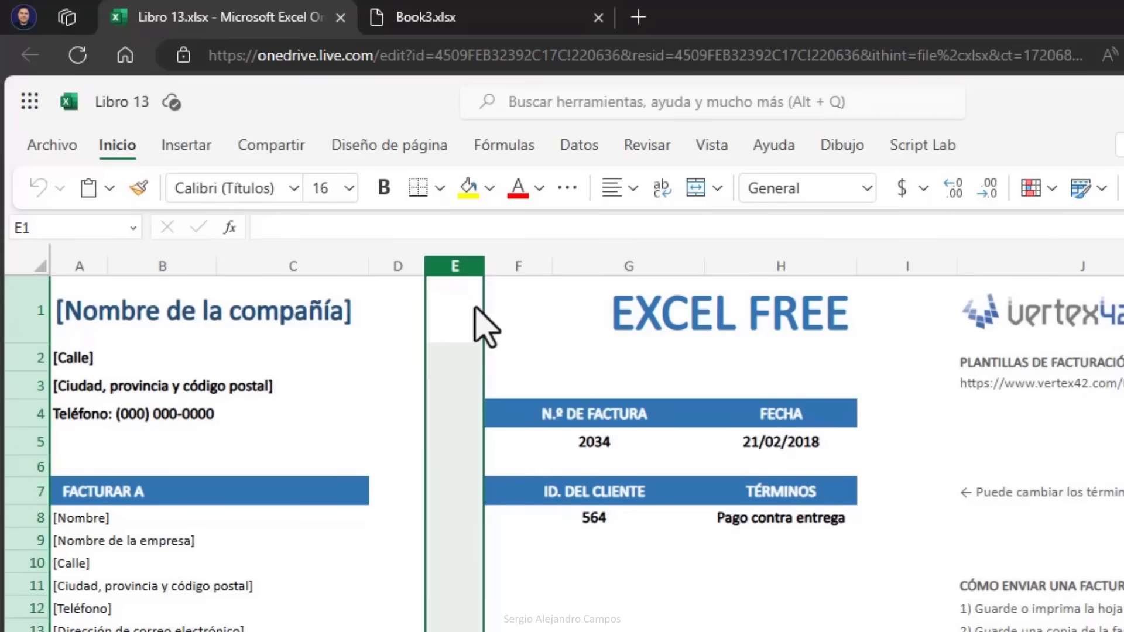
left_click(356, 311)
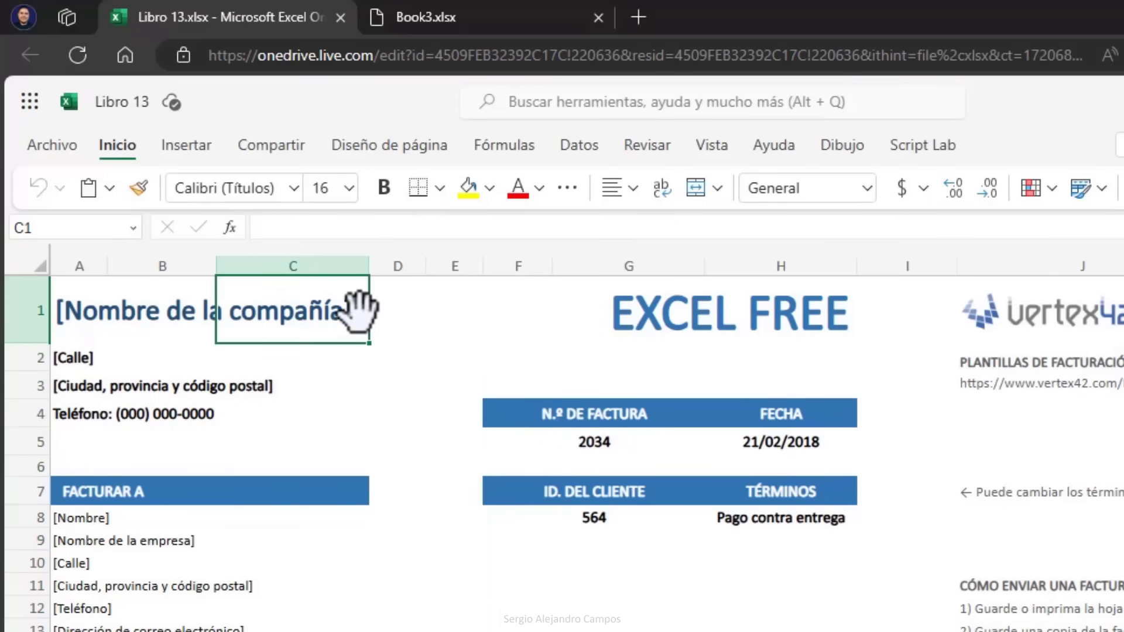
left_click(916, 243)
left_click_drag(908, 246, 1113, 252)
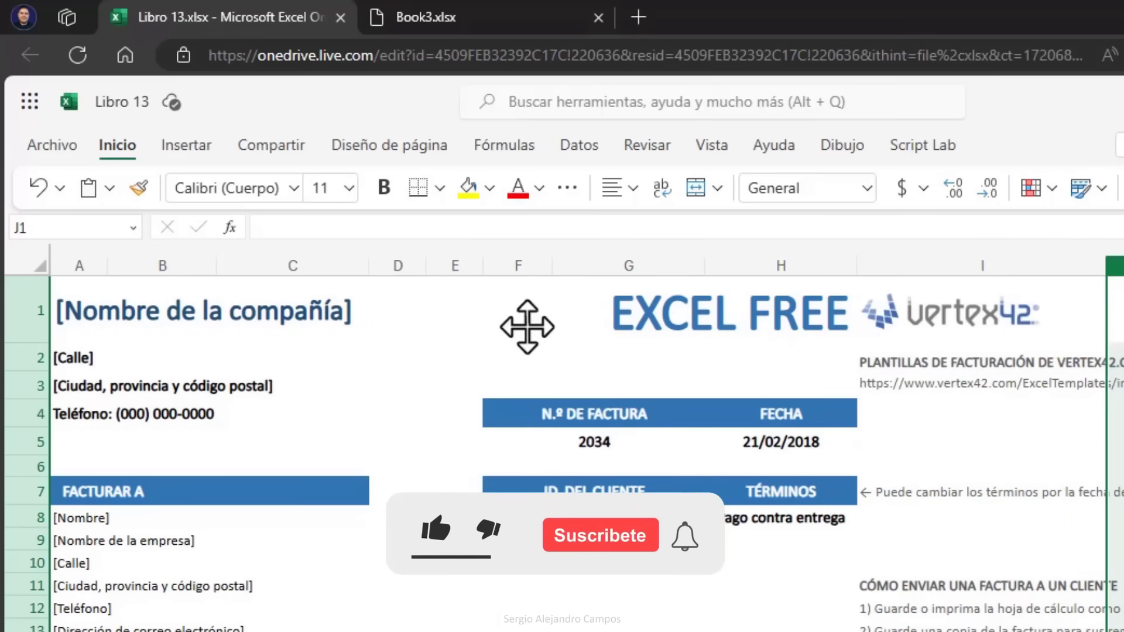
Widen column E by dragging its right header border outward.
left_click(440, 331)
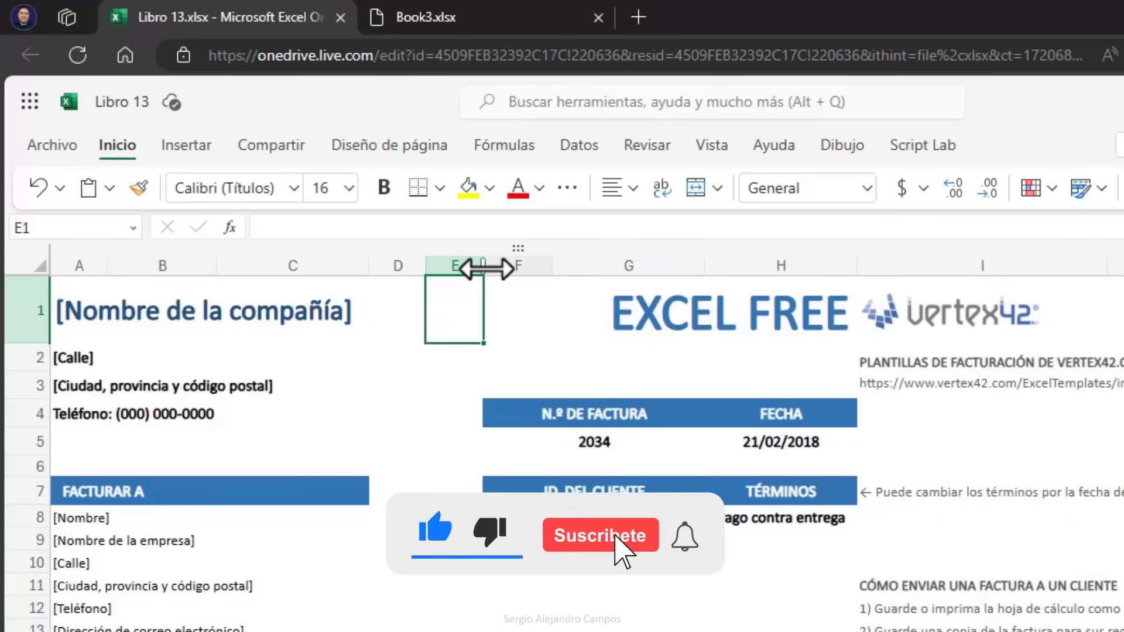
left_click(476, 262)
left_click_drag(485, 267, 491, 267)
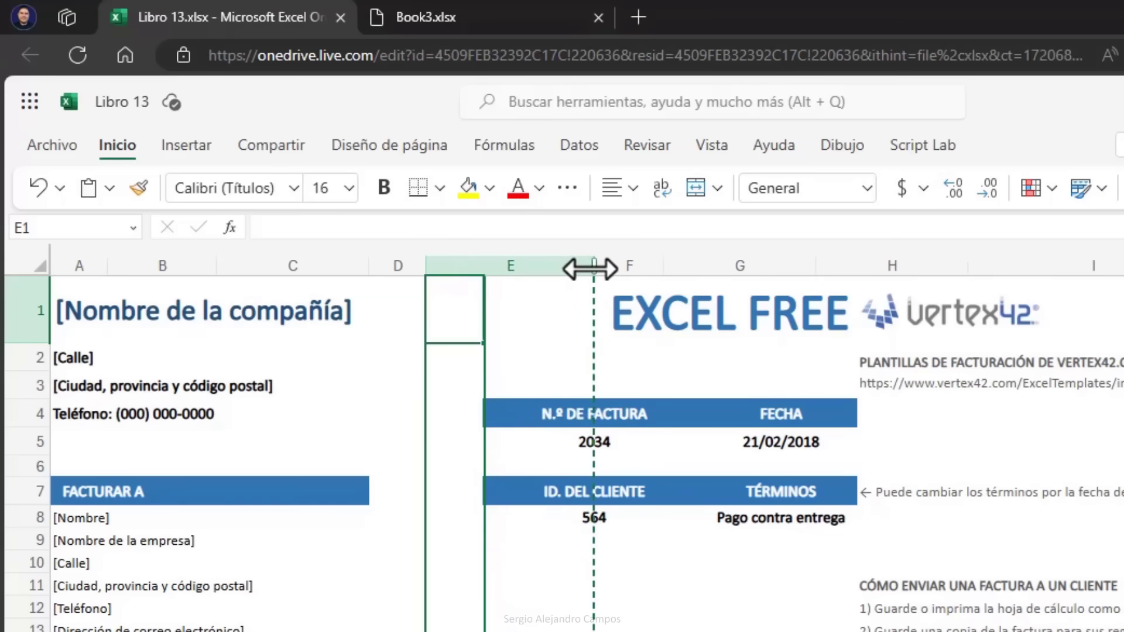
mouse_move(494, 267)
left_mouse_down()
mouse_move(602, 267)
mouse_move(527, 267)
mouse_move(594, 267)
mouse_move(548, 265)
left_mouse_up()
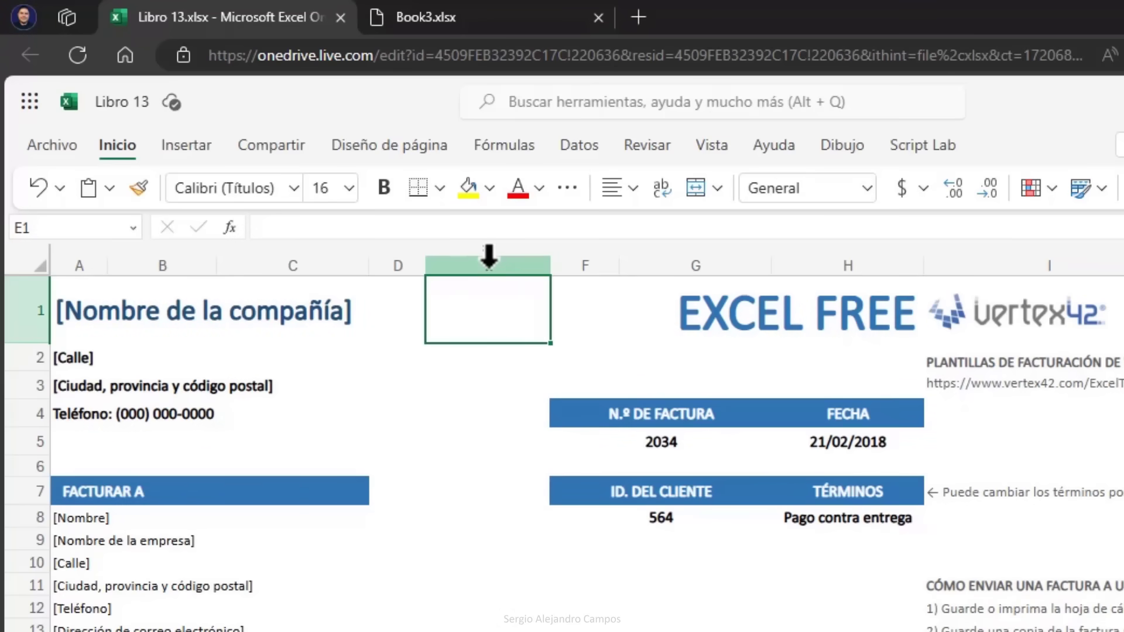
right_click(489, 261)
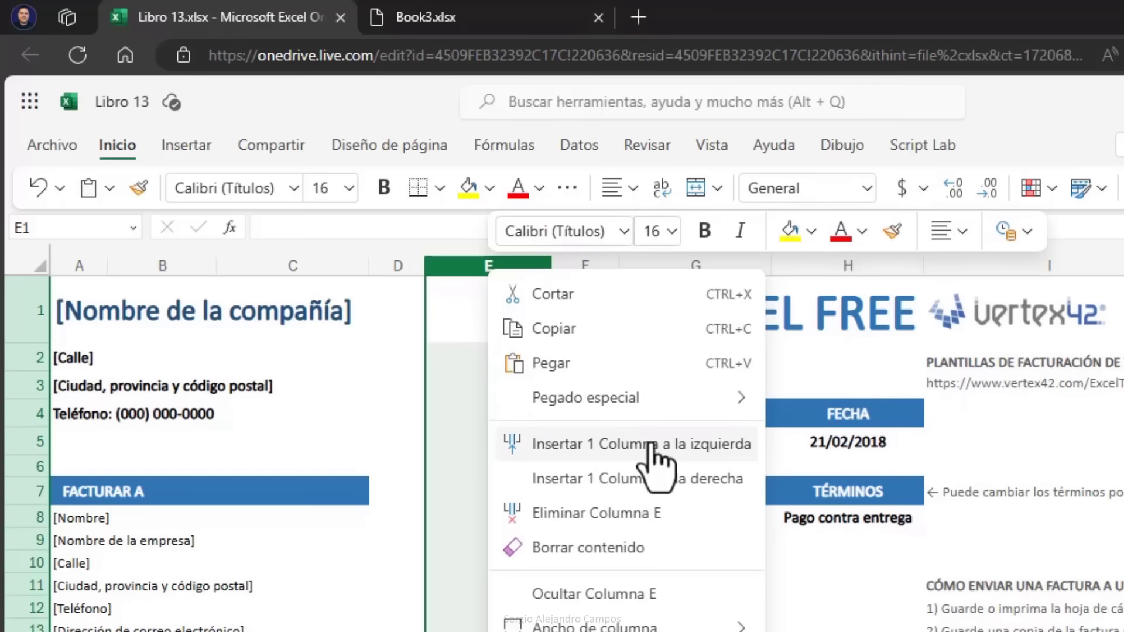
key("Escape")
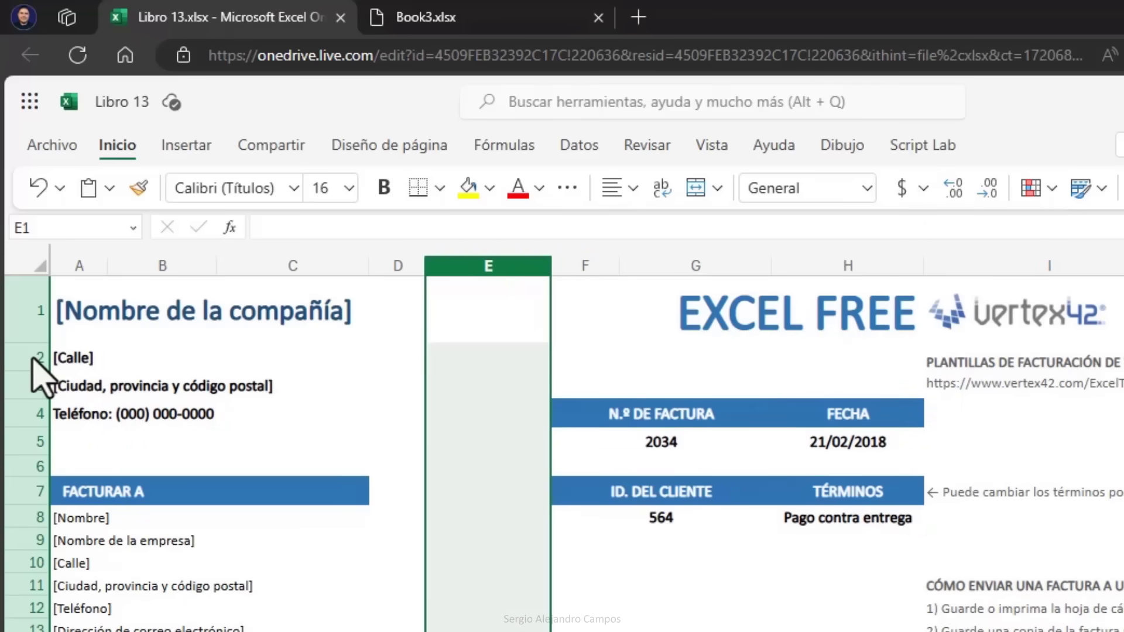
left_click(26, 357)
right_click(26, 358)
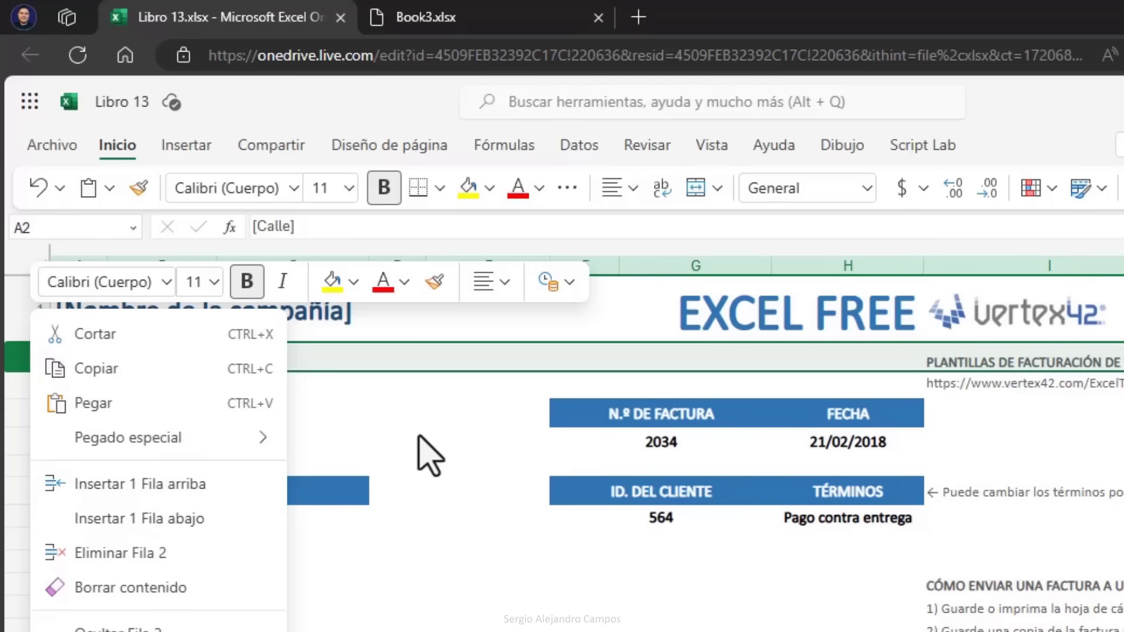
key("Escape")
left_click(361, 386)
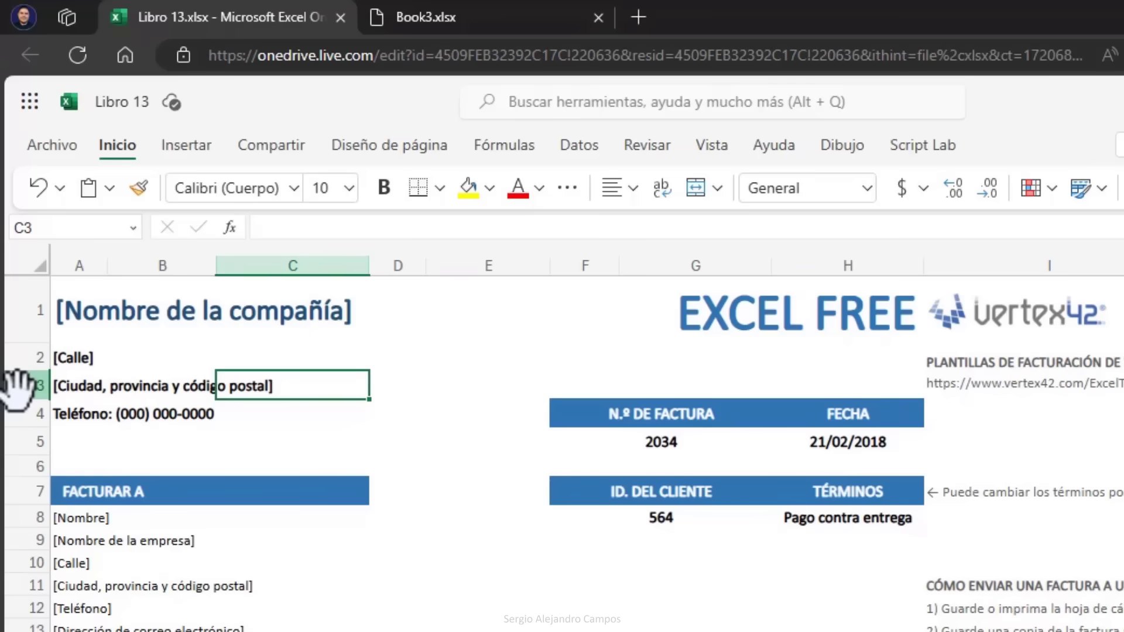
Move the city/postcode row 3 below the Teléfono row, then bring up the Vista options.
left_click(18, 386)
left_click_drag(17, 386, 15, 422)
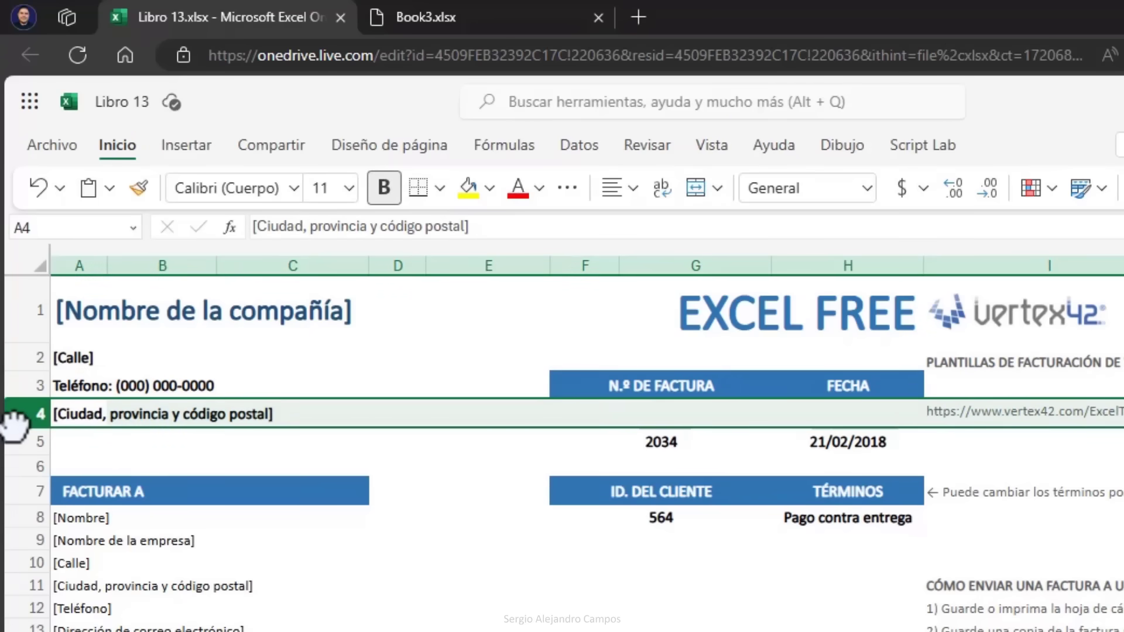
left_click(82, 317)
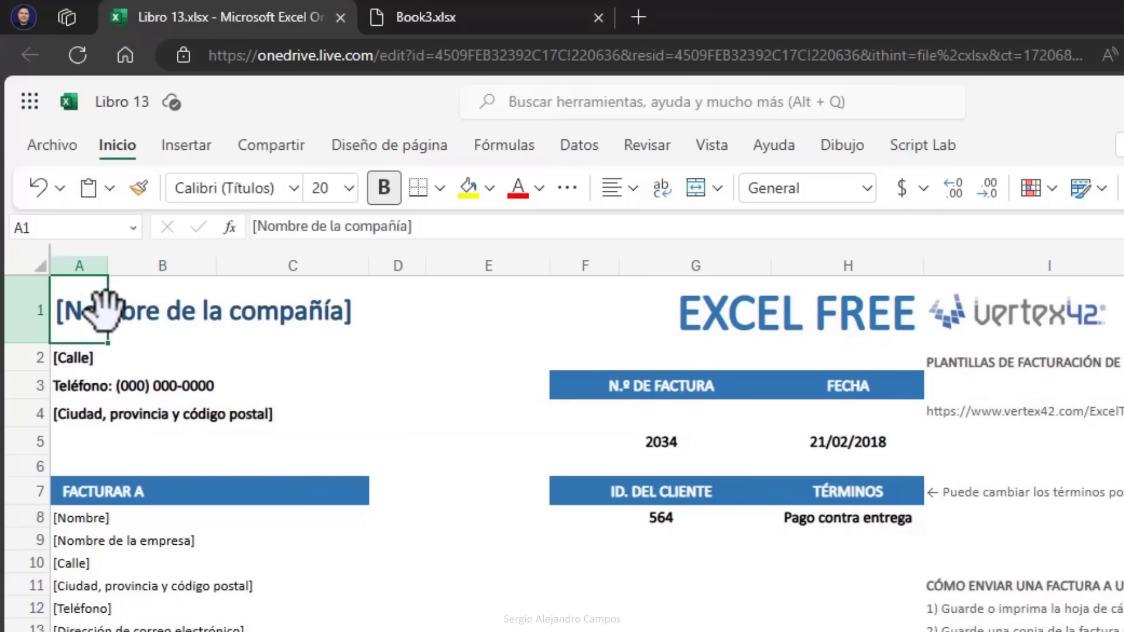
left_click(711, 146)
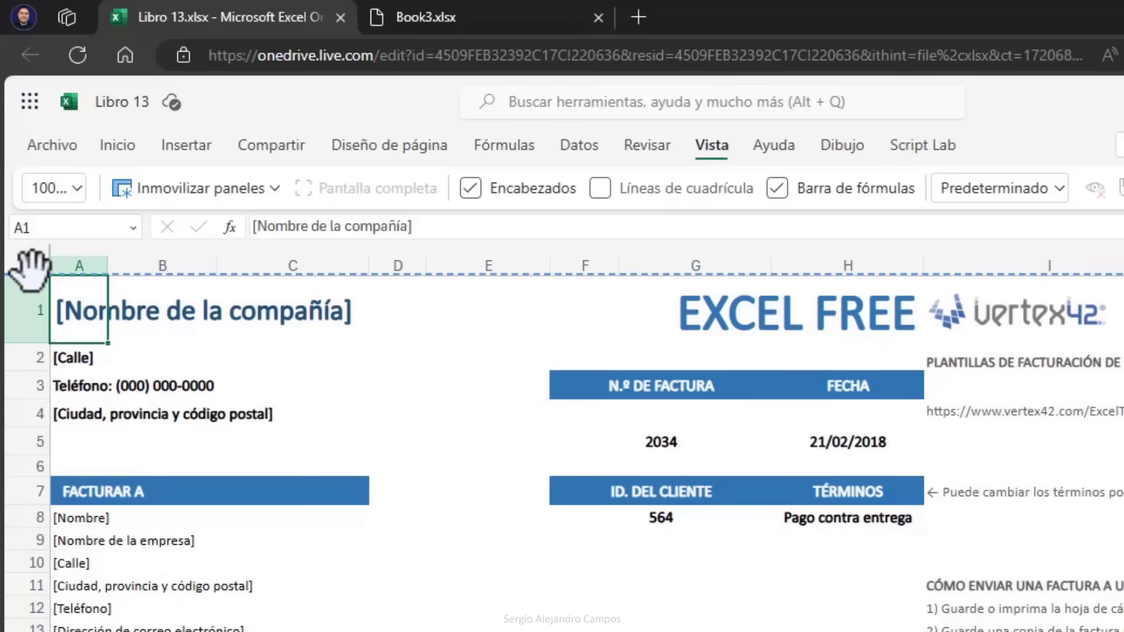
Drag the freeze line below row 1 and scroll to confirm the heading stays fixed.
mouse_move(30, 269)
left_mouse_down()
mouse_move(33, 366)
mouse_move(36, 344)
left_mouse_up()
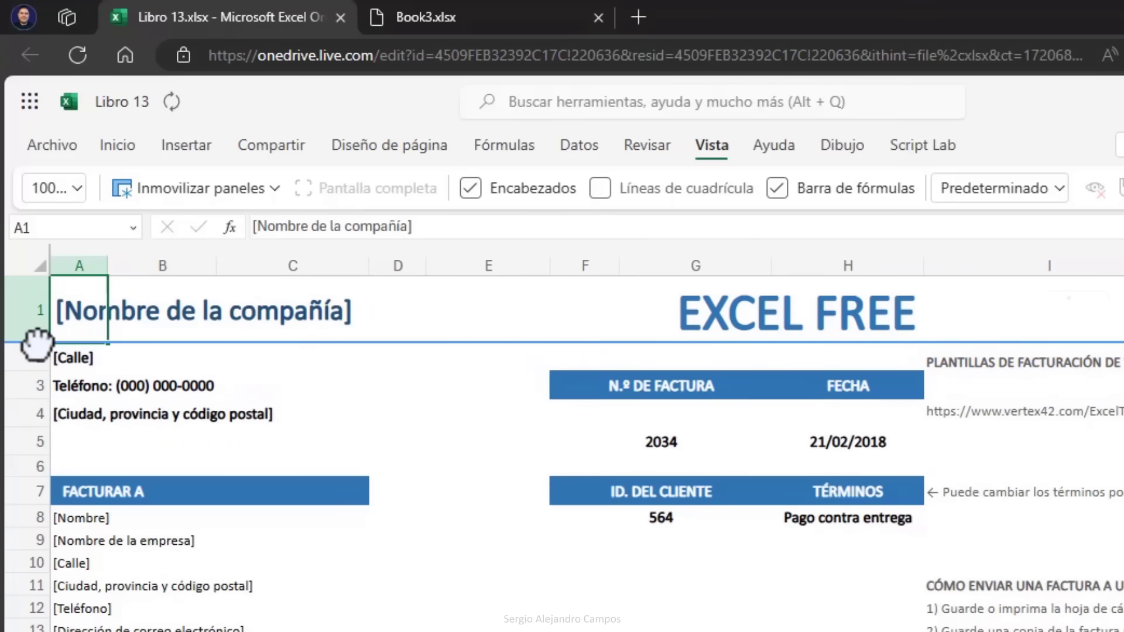
scroll(434, 351, "down", 5)
scroll(434, 351, "up", 5)
scroll(370, 355, "down", 5)
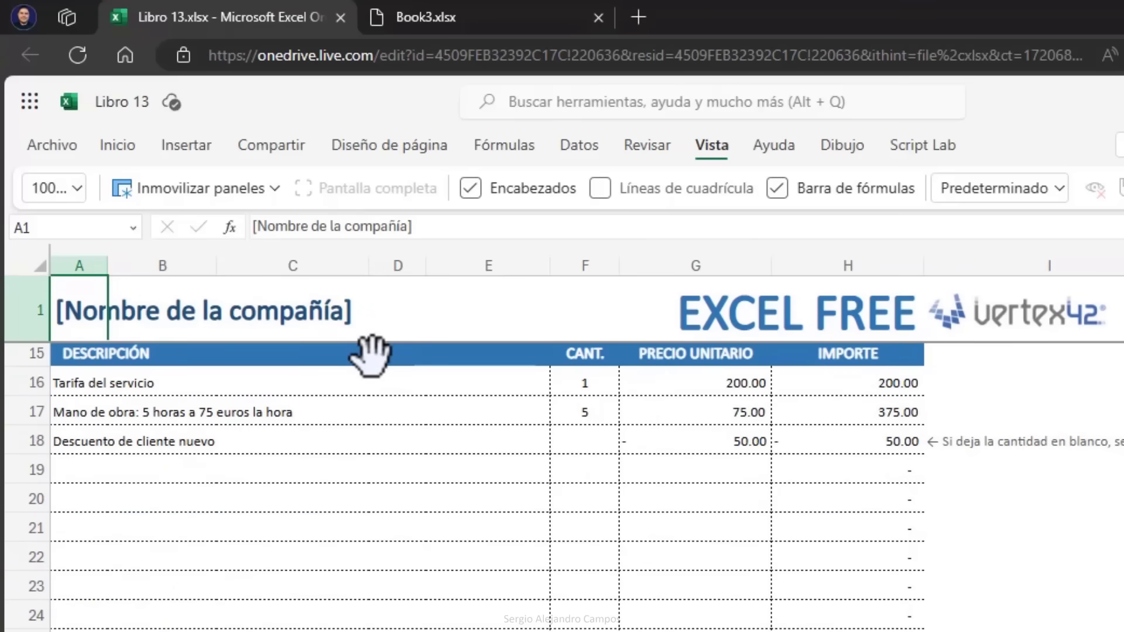
scroll(370, 355, "up", 5)
left_click(448, 383)
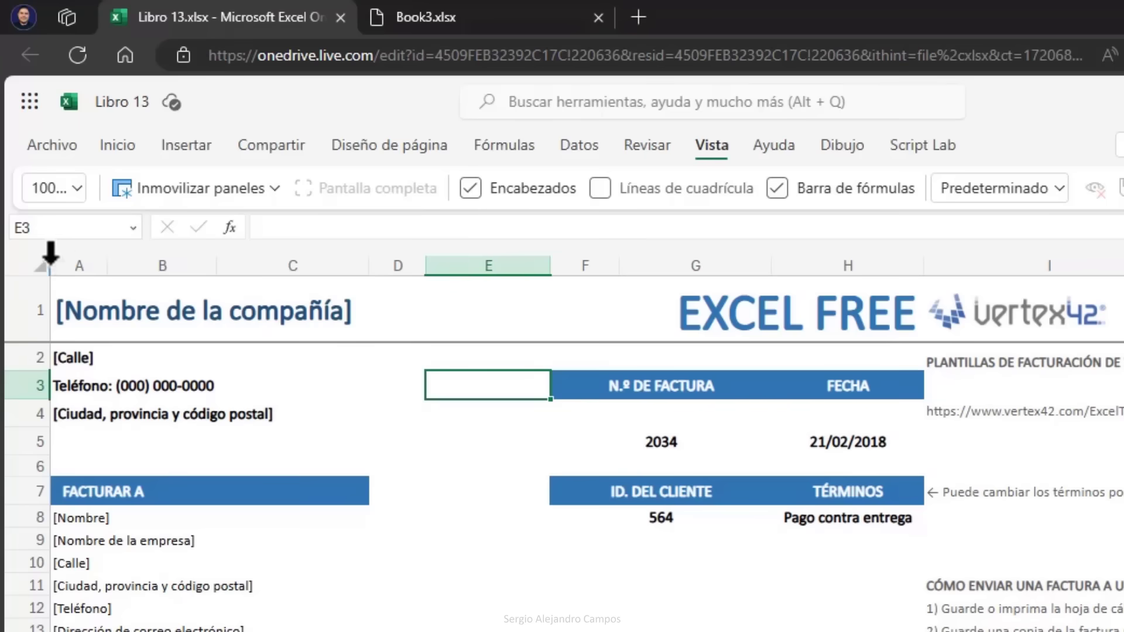
Freeze columns A–C, test with arrow keys, then switch to the Book3.xlsx workbook.
left_click_drag(45, 258, 363, 272)
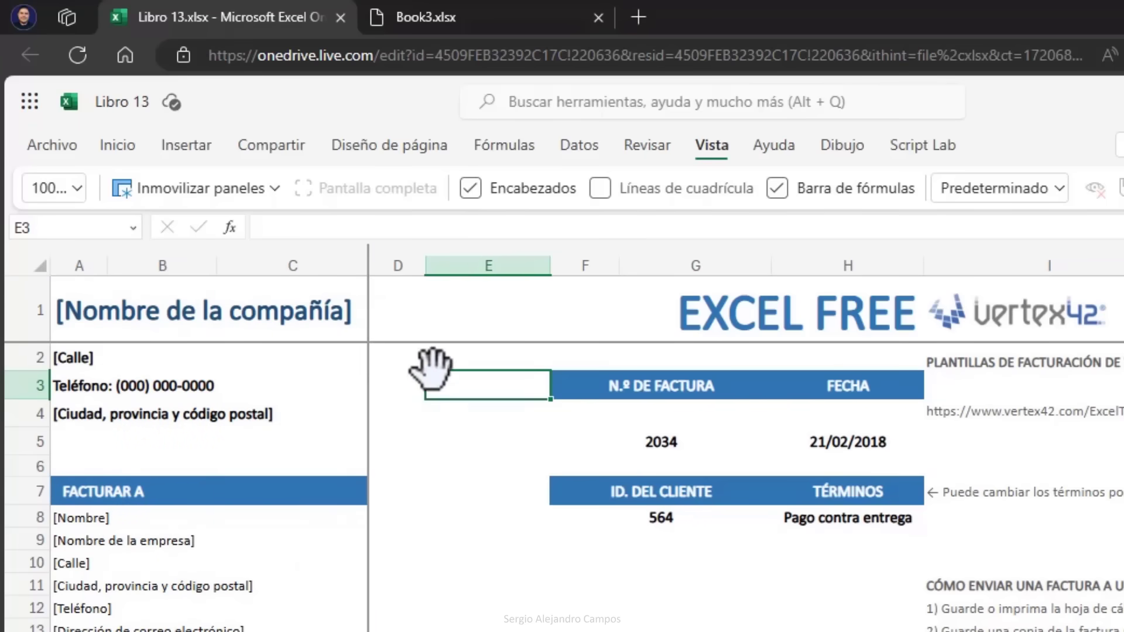
left_click(417, 384)
scroll(417, 357, "down", 1)
scroll(417, 353, "up", 1)
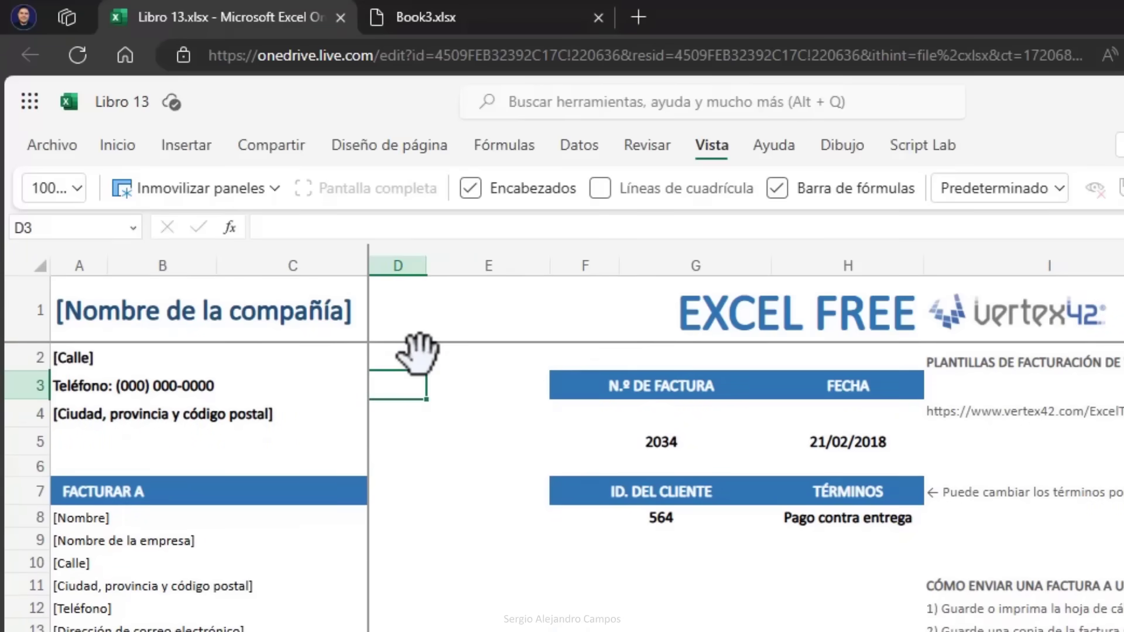
key("Right")
key("Right")
key("Right")
key("Right")
key("Right")
key("Right")
key("Right")
key("Right")
key("Right")
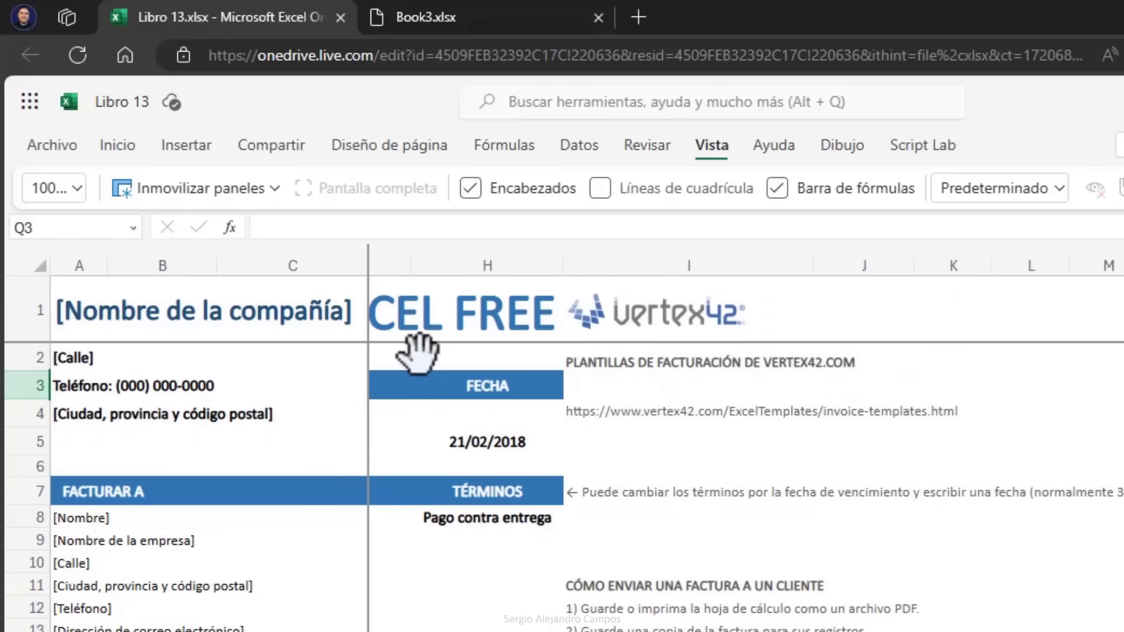
key("Left")
key("Home")
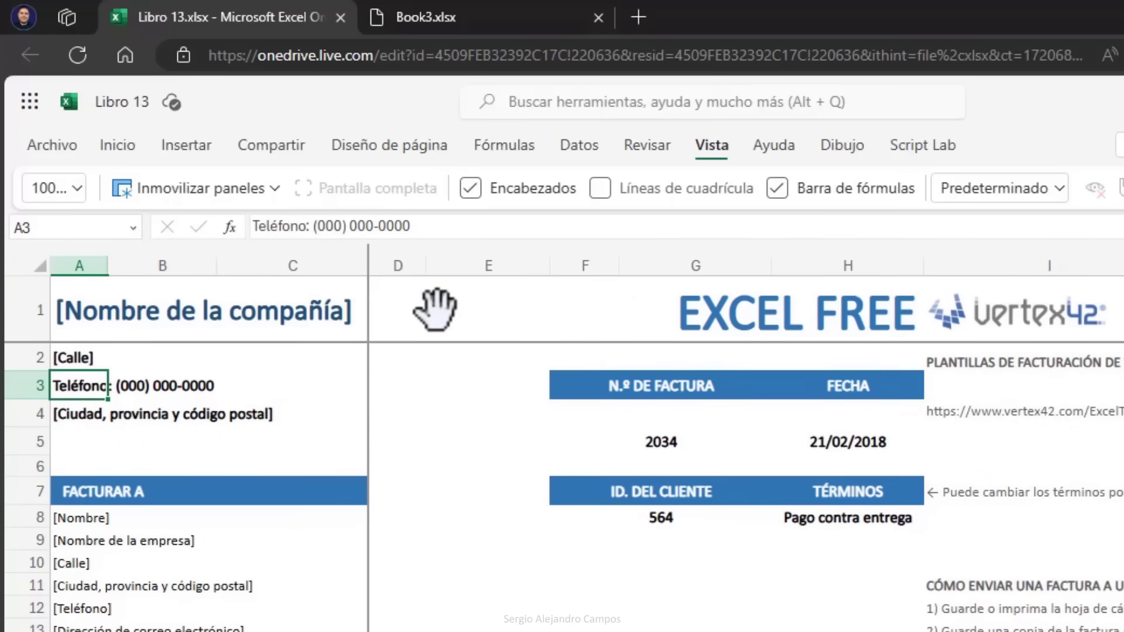
left_click(454, 17)
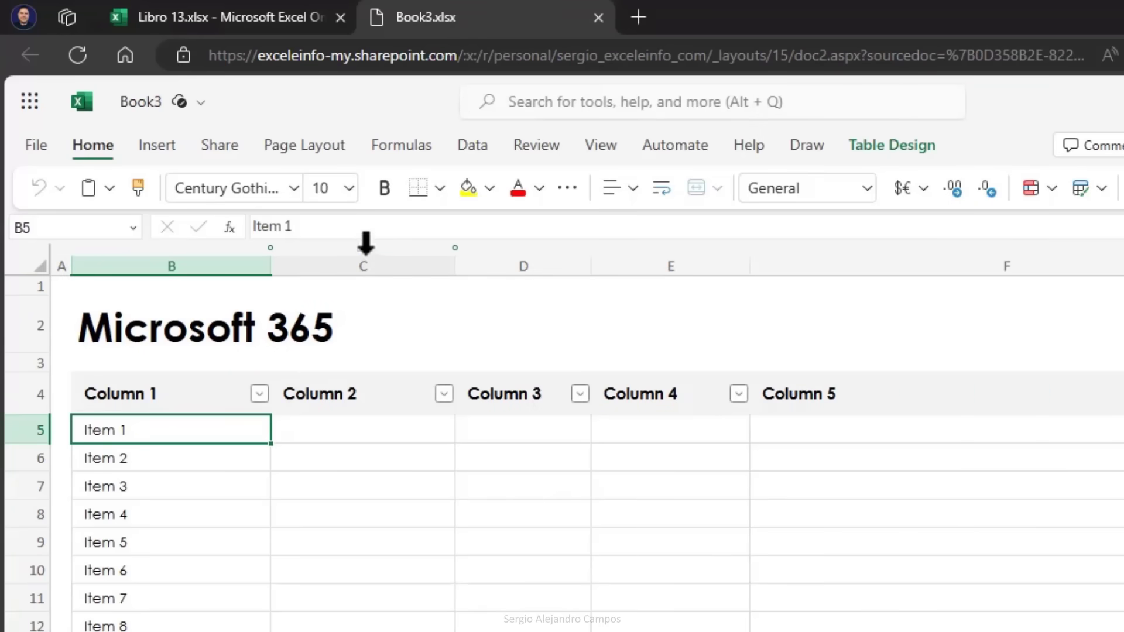
Reorder Column 2 and Column 3, then insert a new Column 22 after Column 2.
left_click_drag(363, 251, 568, 264)
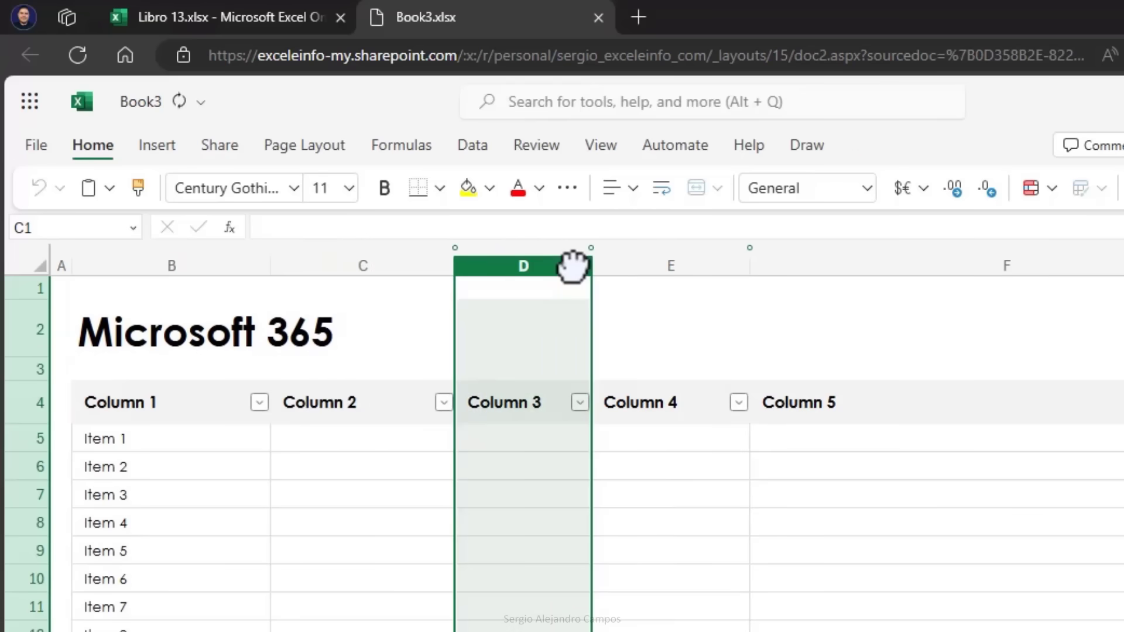
left_click(523, 301)
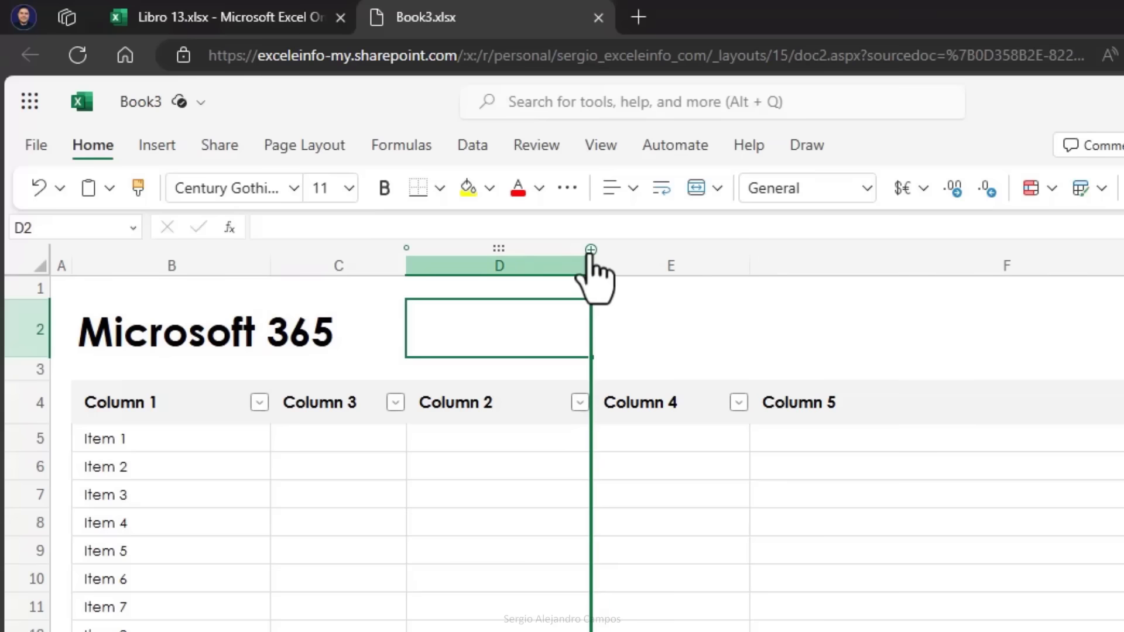
left_click(591, 250)
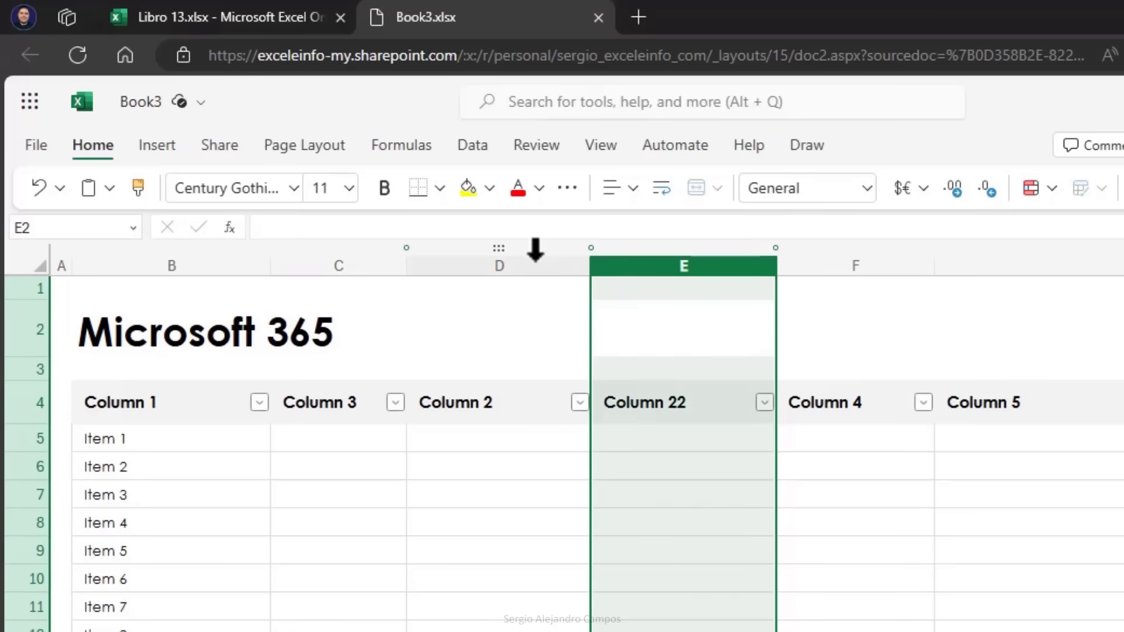
Narrow column D after dismissing its column options.
right_click(525, 251)
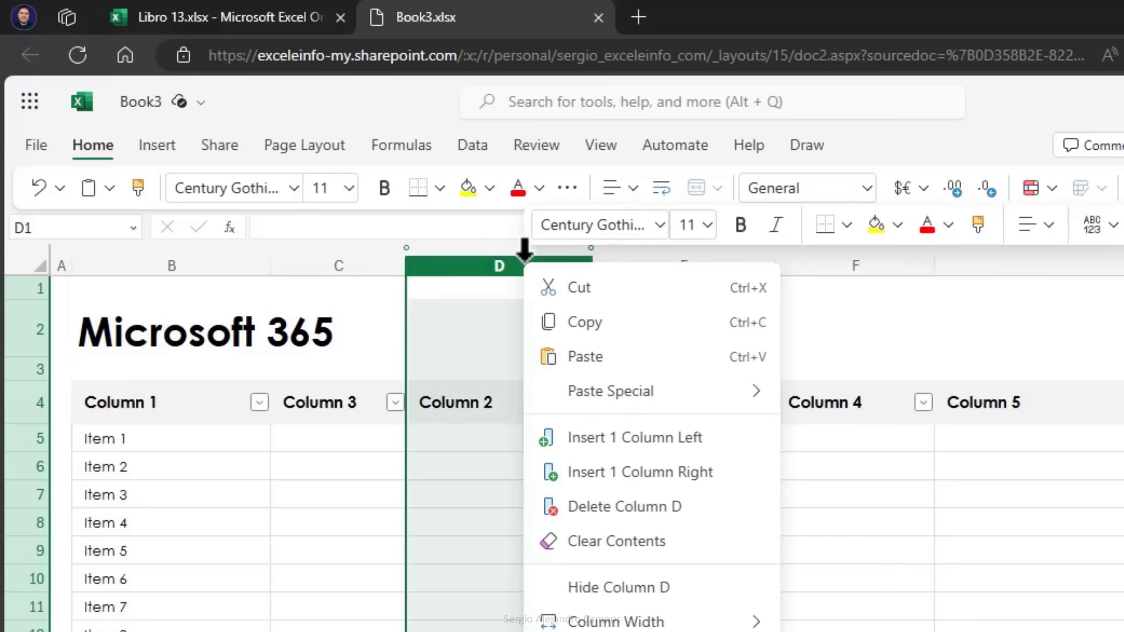
key("Escape")
key("Down")
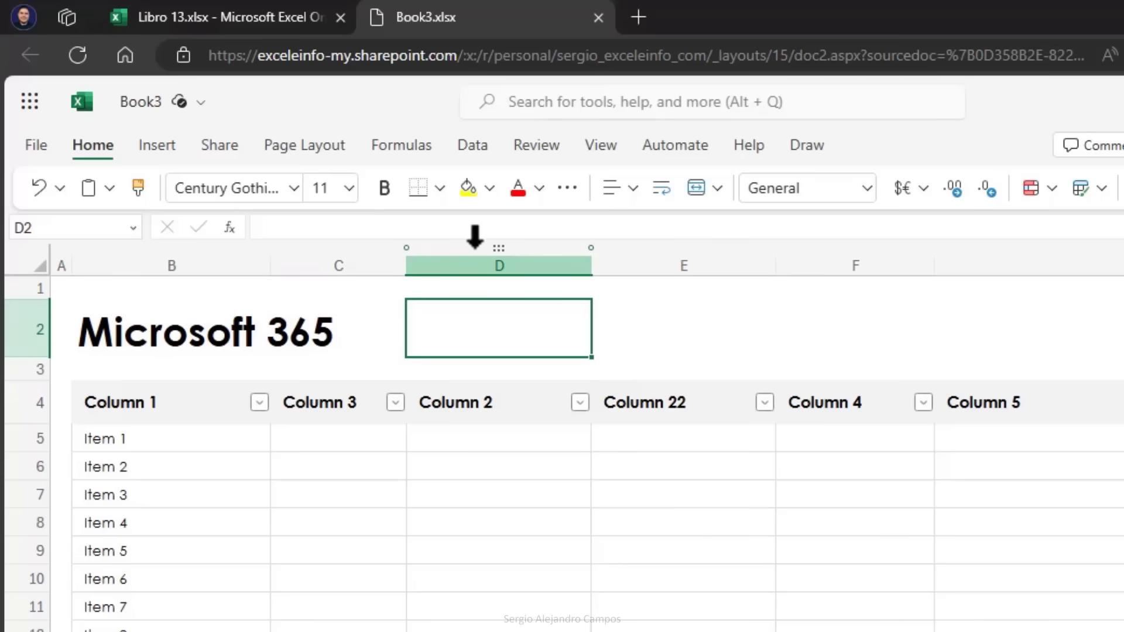
left_click_drag(591, 269, 506, 272)
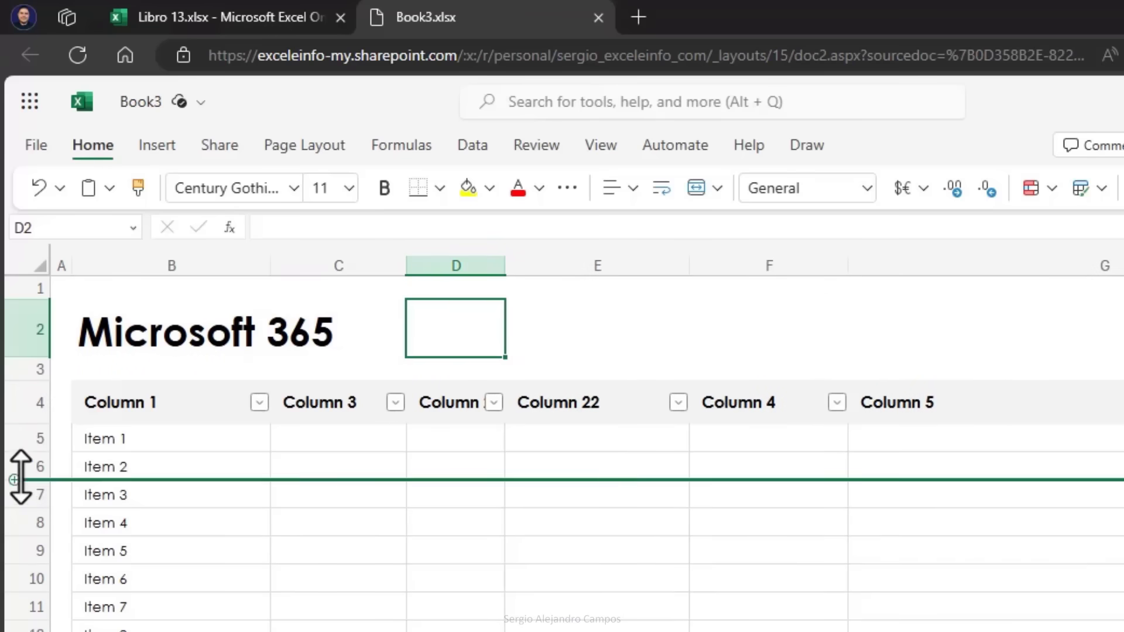
Move Item 2 below Item 3, add two blank rows before it, and freeze rows 1–2.
left_click_drag(16, 466, 15, 497)
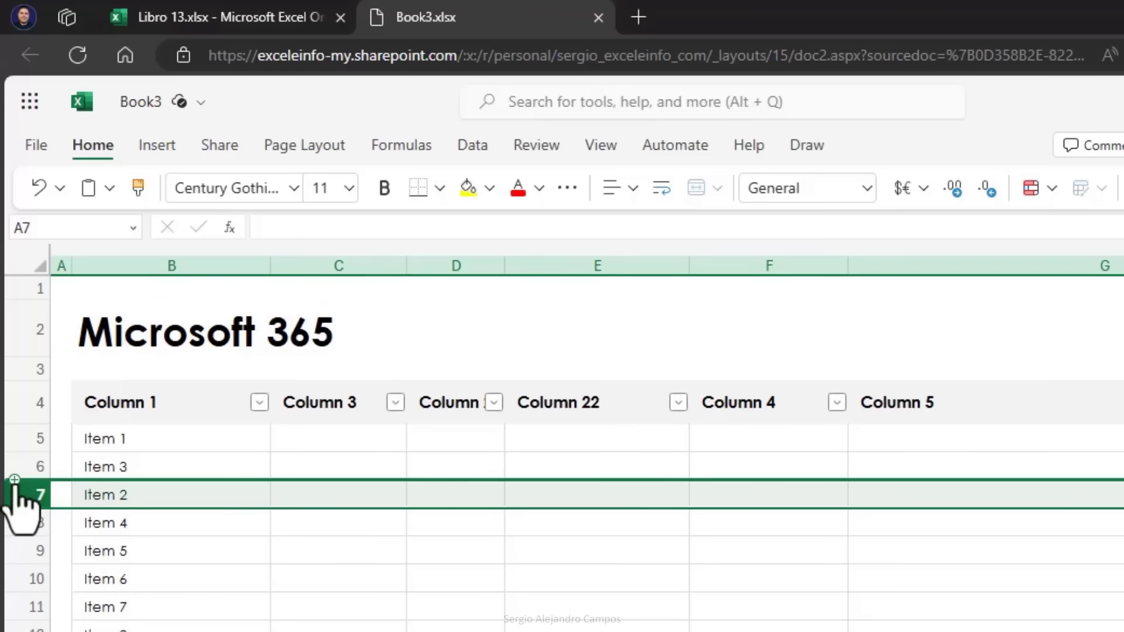
left_click(14, 480)
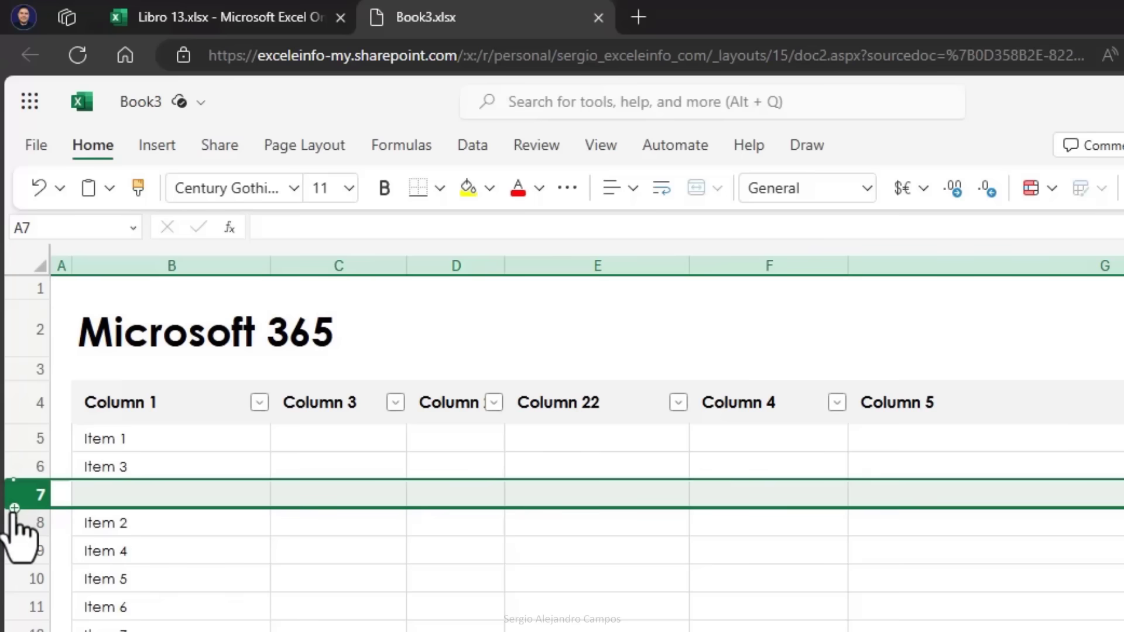
left_click(14, 508)
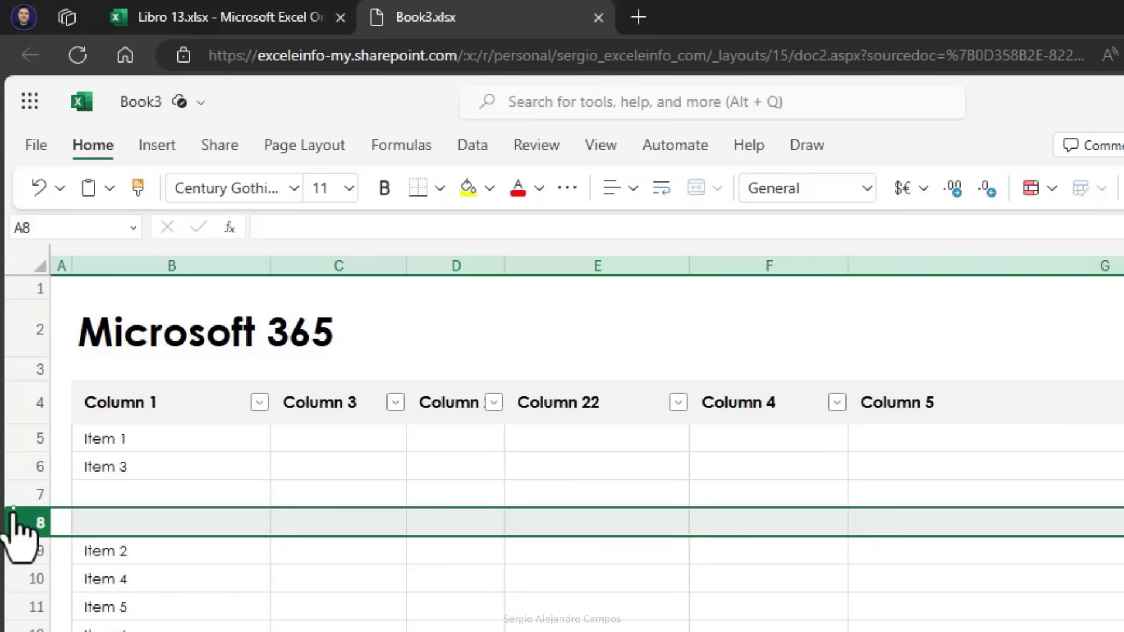
left_click(202, 413)
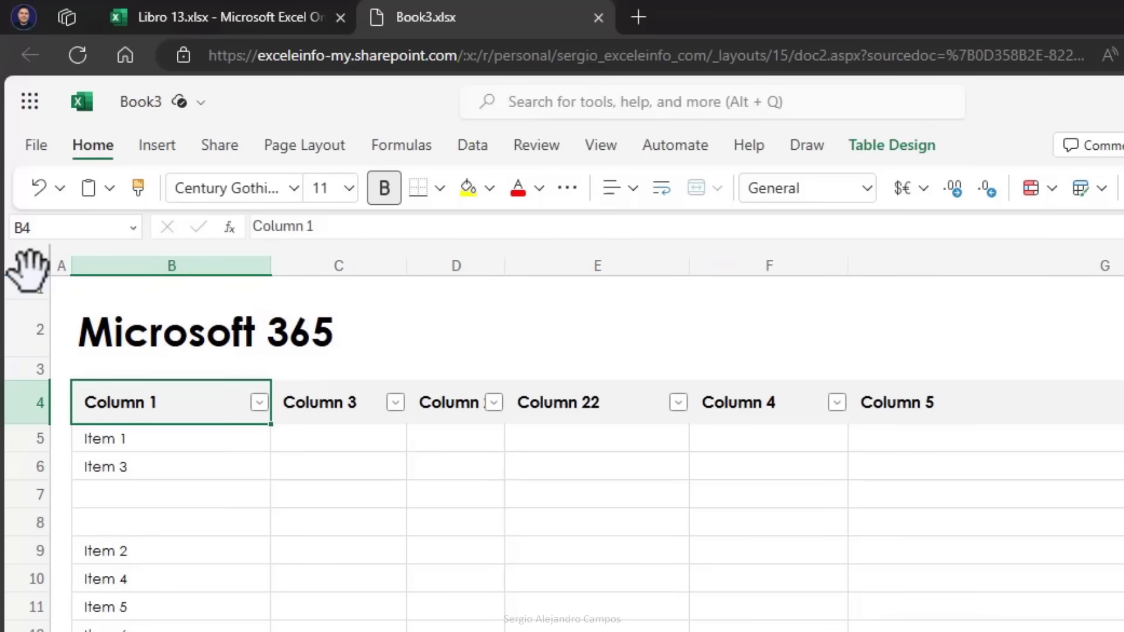
left_click_drag(27, 269, 29, 359)
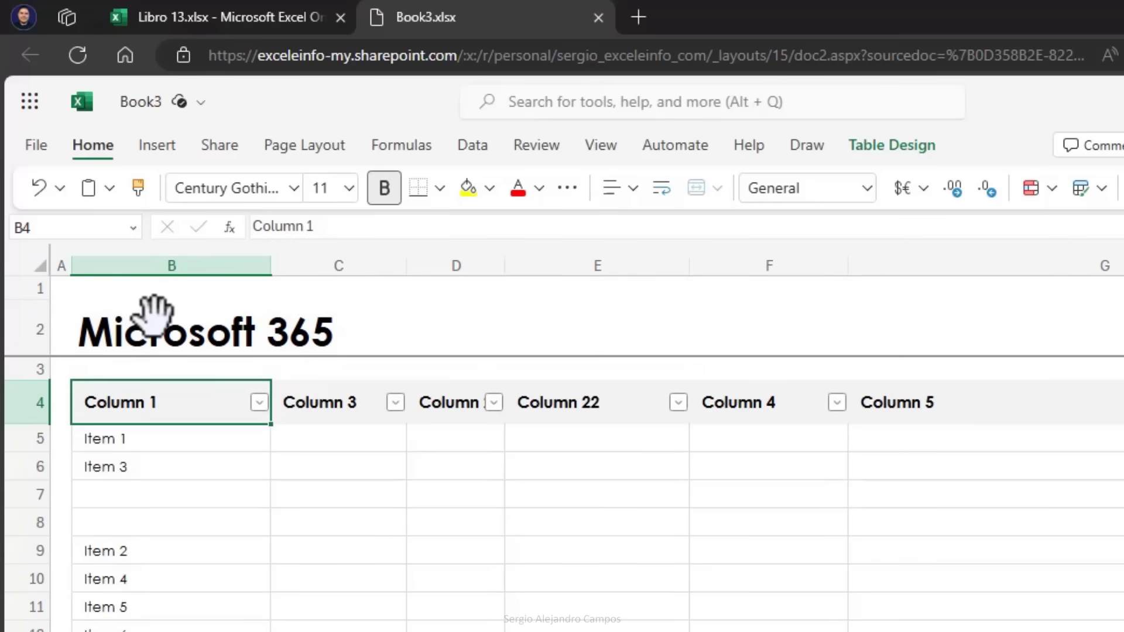
Extend the freeze to columns A–B and test it by scrolling and arrow keys.
left_click(52, 264)
left_click_drag(53, 257, 283, 269)
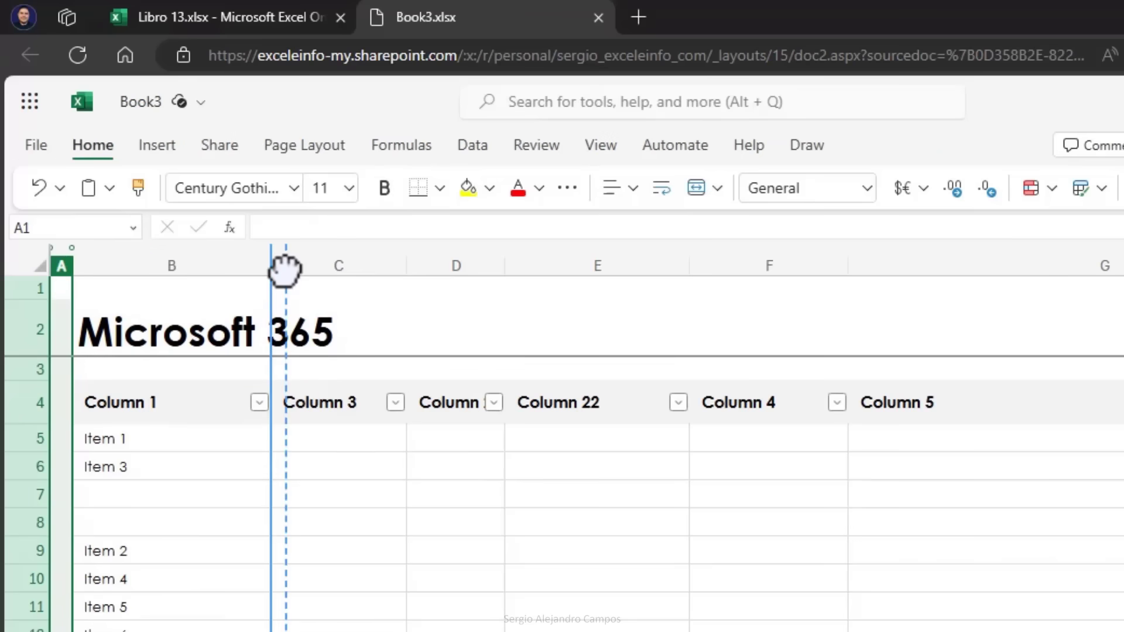
scroll(234, 369, "down", 8)
scroll(233, 369, "up", 8)
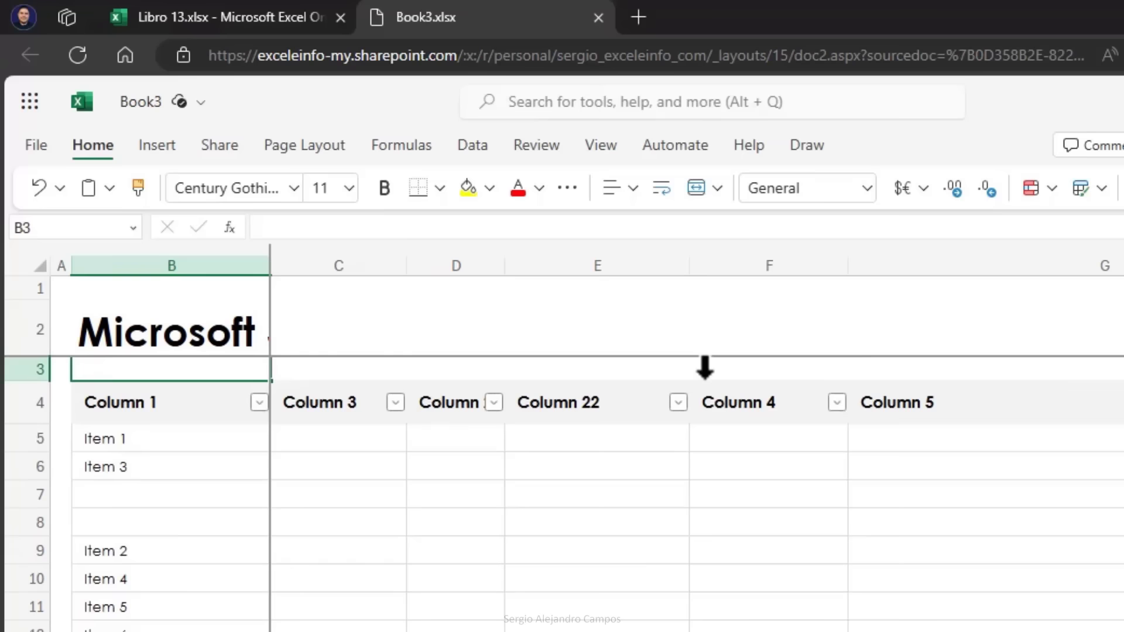
key("Right")
key("Right")
key("Right")
key("Right")
key("Right")
key("Right")
key("Right")
key("Right")
key("Right")
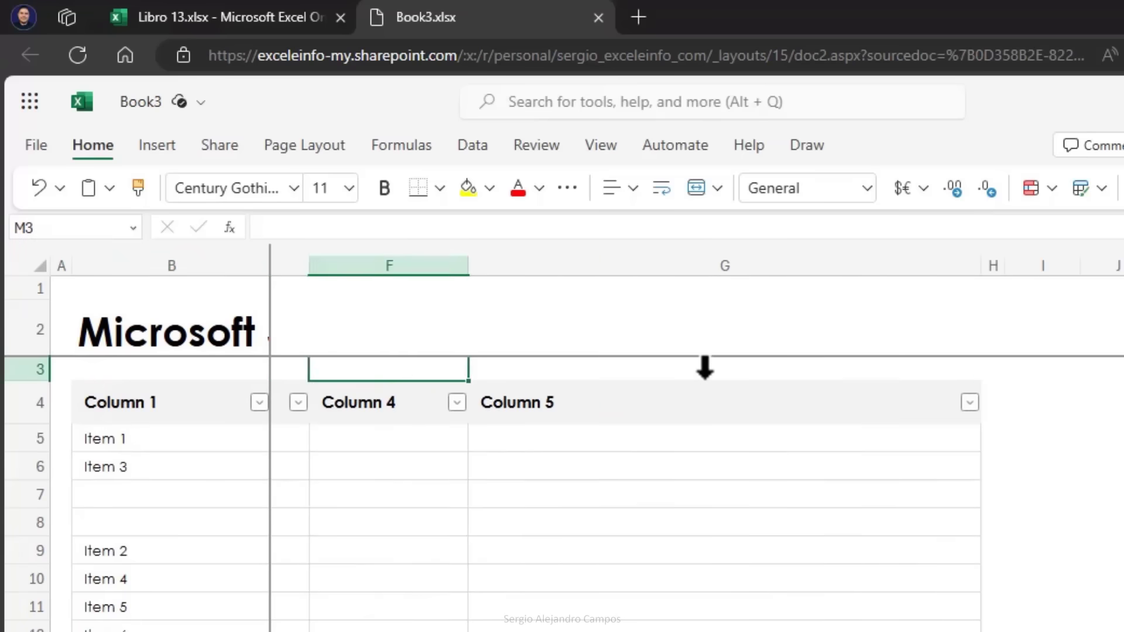
key("Home")
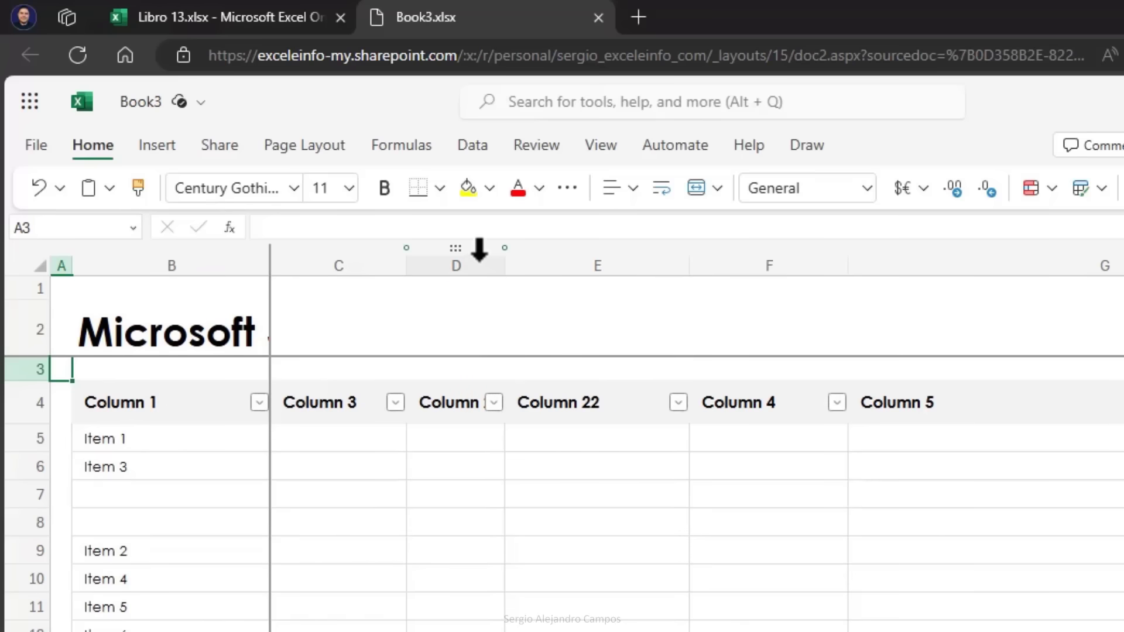
Hide columns D through F of the item table.
left_click_drag(480, 250, 745, 251)
right_click(745, 251)
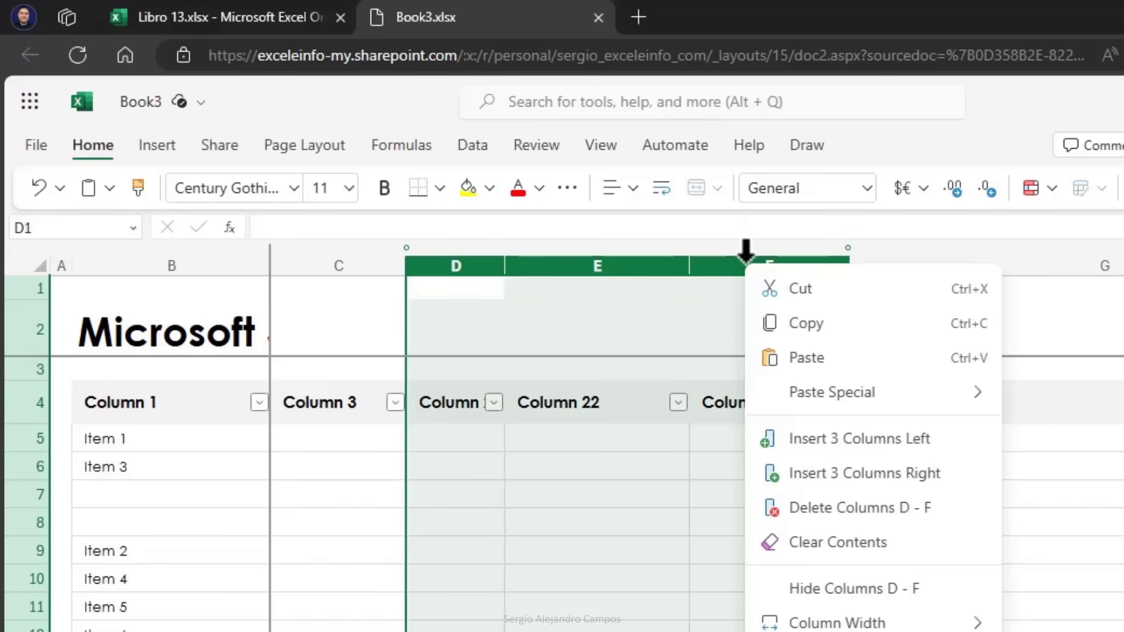
left_click(864, 601)
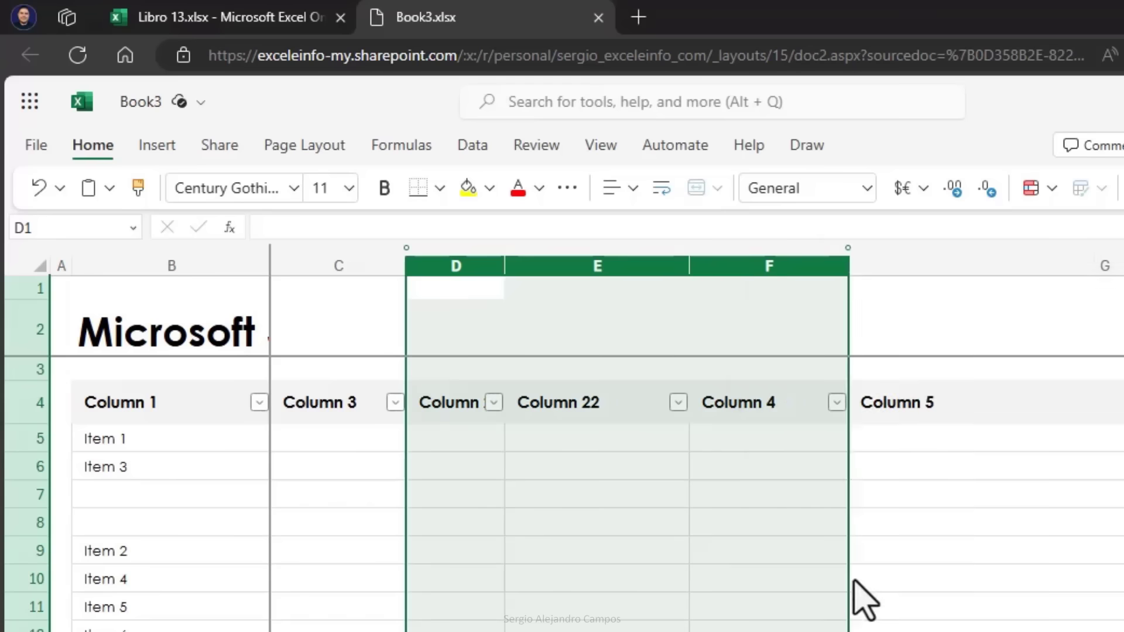
left_click(603, 448)
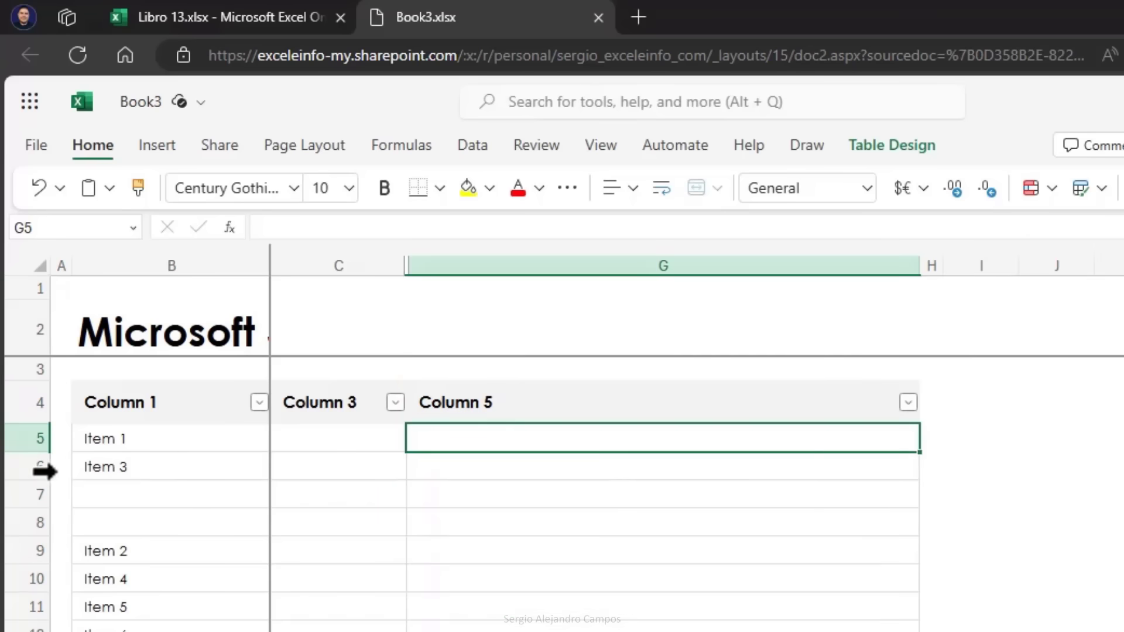
Hide rows 6 to 8, then move from C1 to the next visible column, G1.
left_click_drag(21, 468, 21, 521)
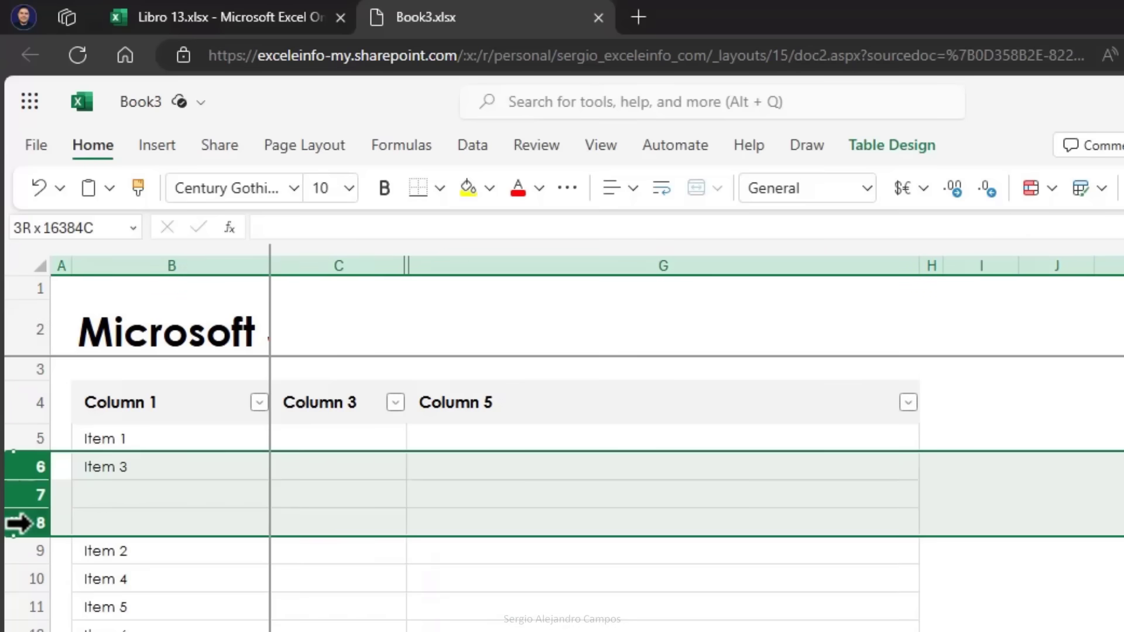
right_click(30, 472)
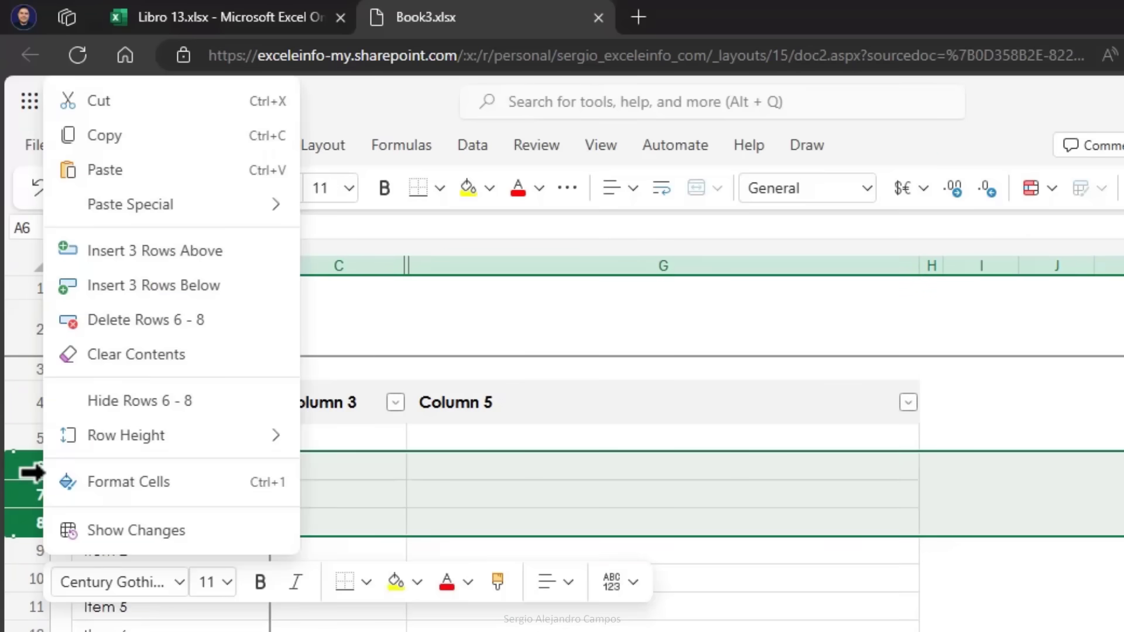
left_click(246, 403)
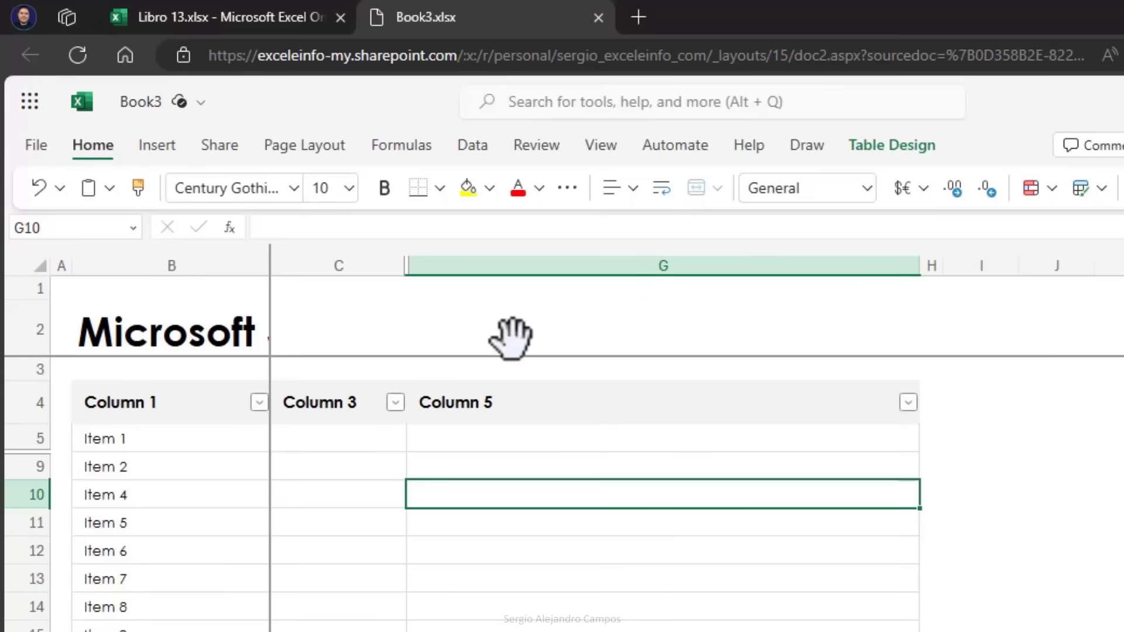
left_click(339, 288)
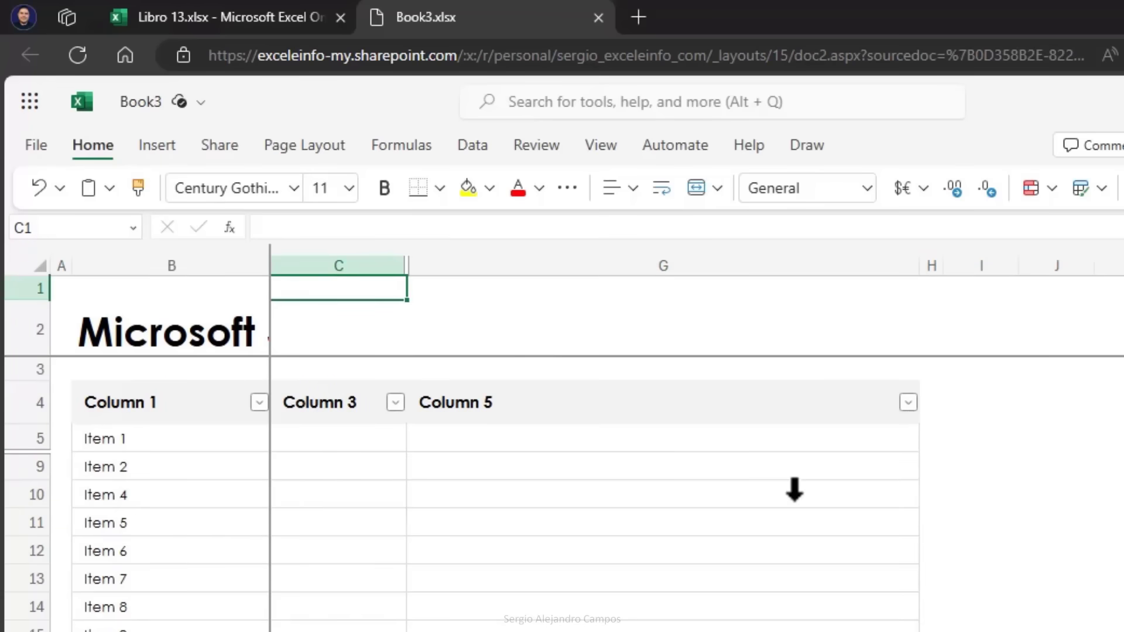
key("Right")
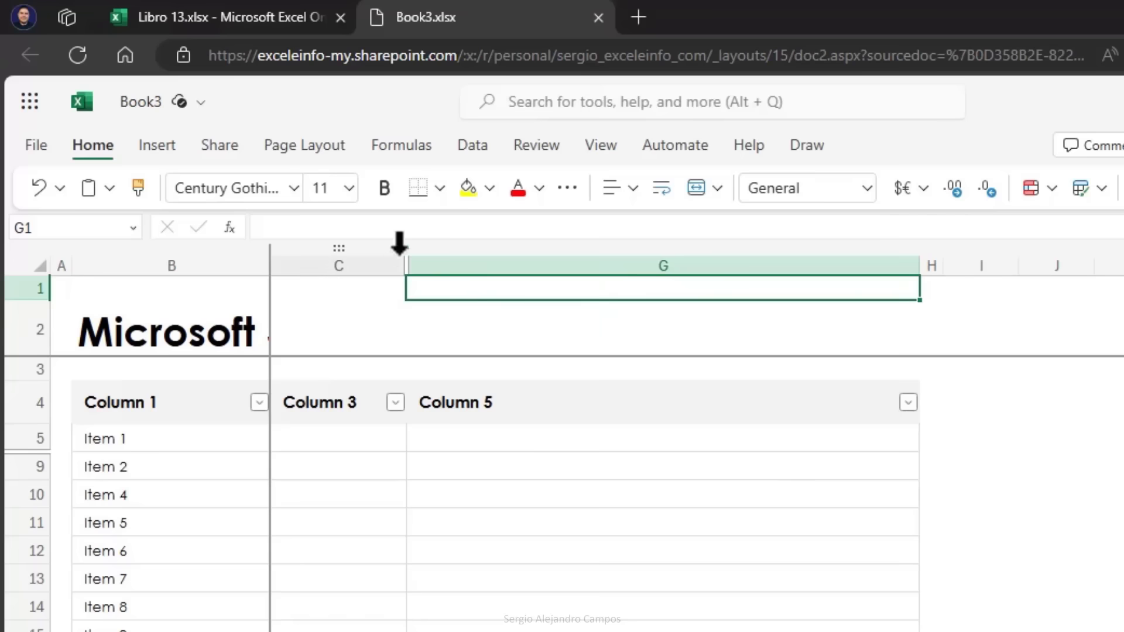
Restore hidden columns D–F using the unhide marker between column headers C and G.
left_click(450, 316)
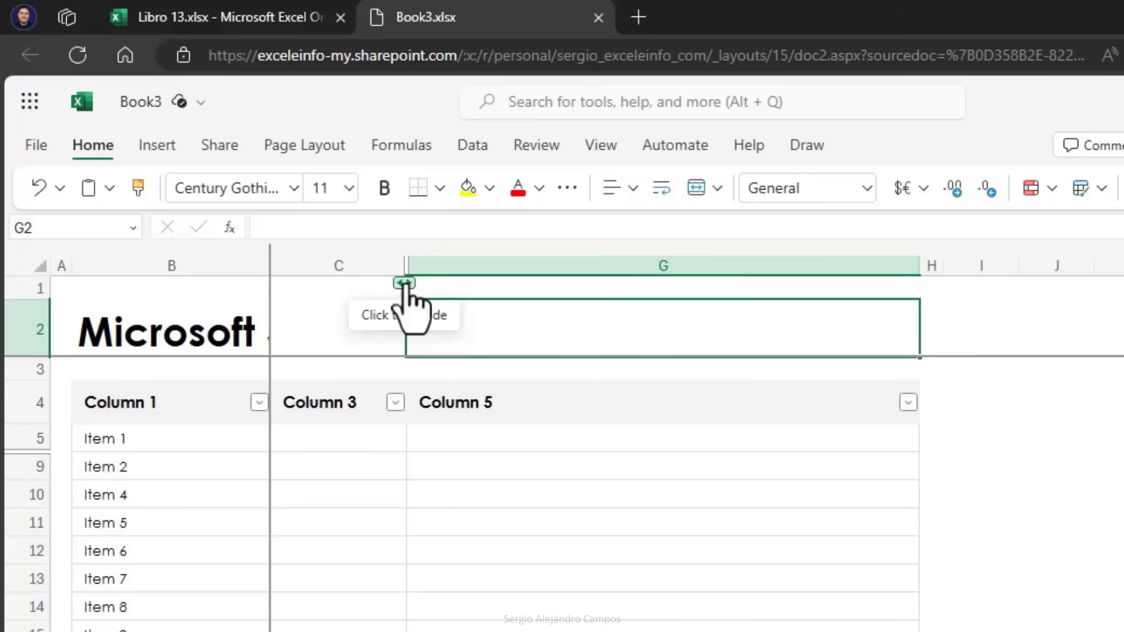
left_click(404, 284)
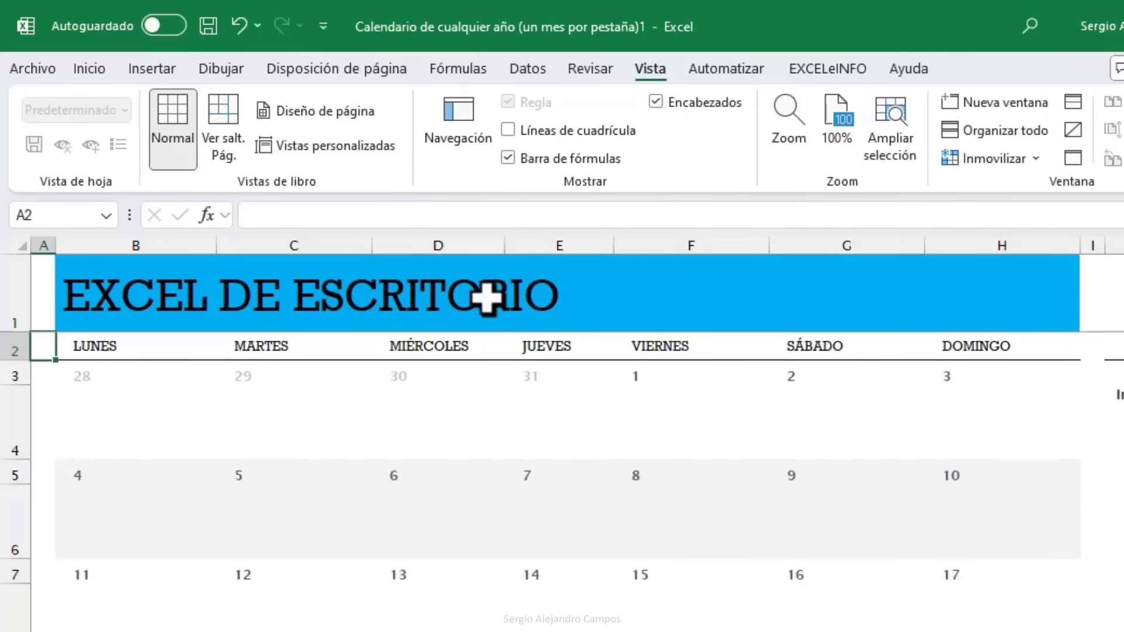
Hide calendar columns D to F (MIÉRCOLES to VIERNES) with Ocultar.
left_click_drag(480, 240, 685, 243)
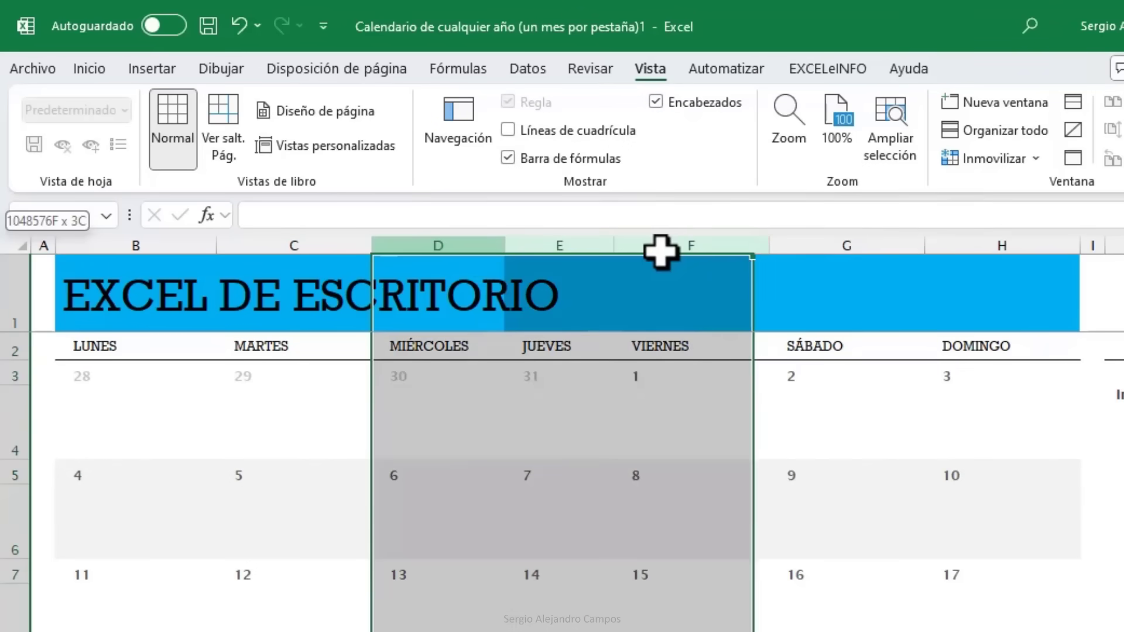
right_click(659, 270)
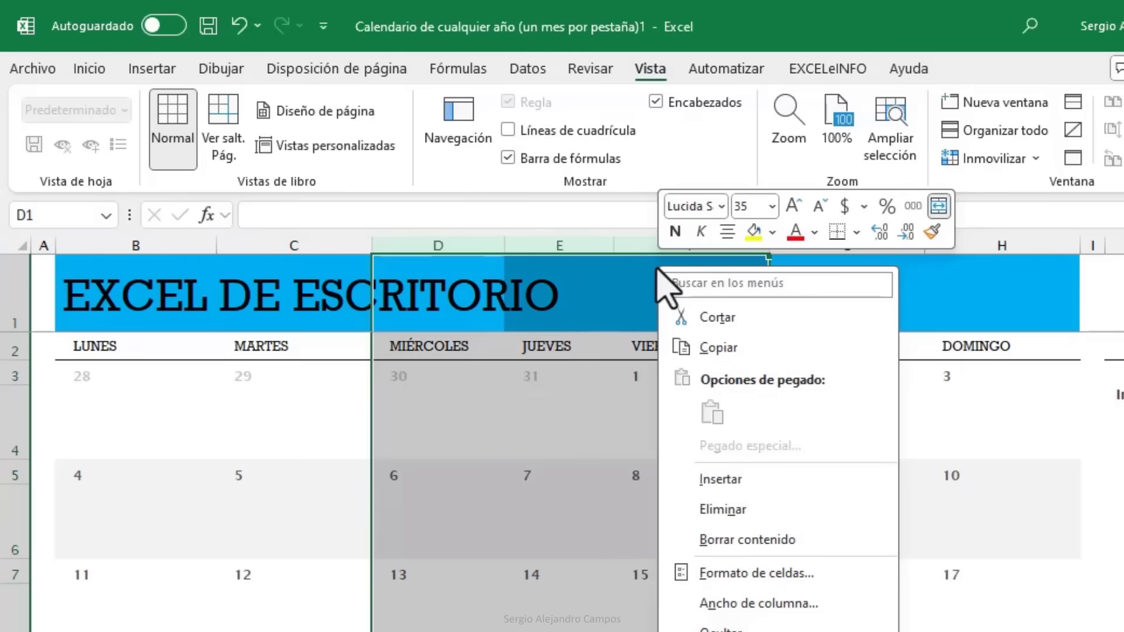
left_click(720, 629)
left_click(221, 432)
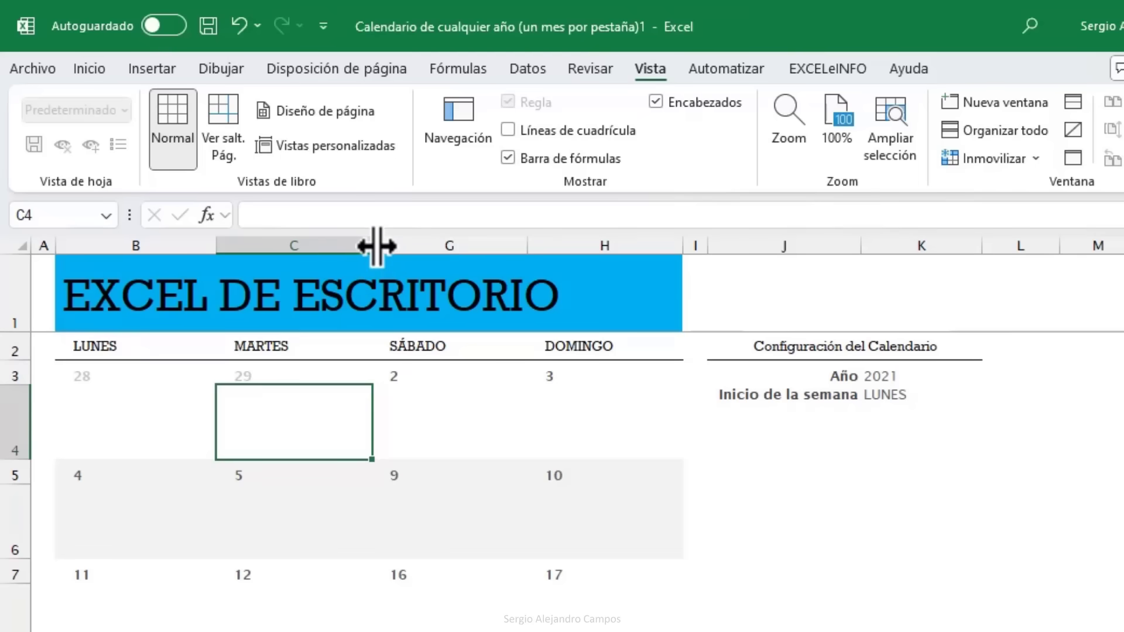
Select the columns around the hidden ones and unhide D to F with Mostrar.
mouse_move(376, 246)
left_mouse_down()
mouse_move(404, 246)
mouse_move(375, 246)
left_mouse_up()
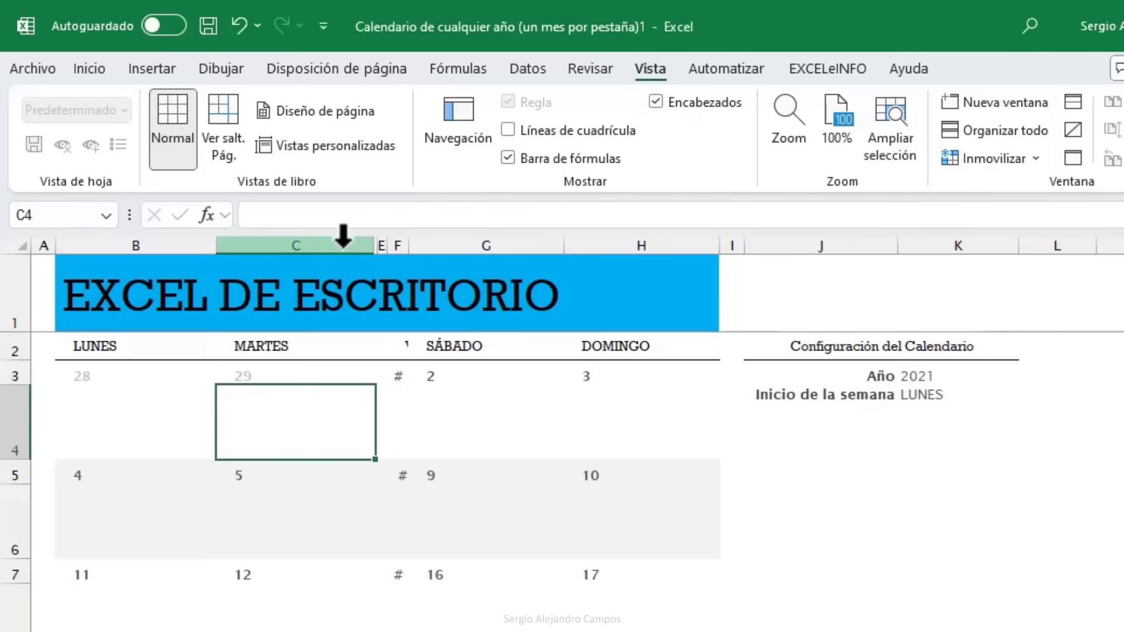
left_click_drag(354, 238, 392, 243)
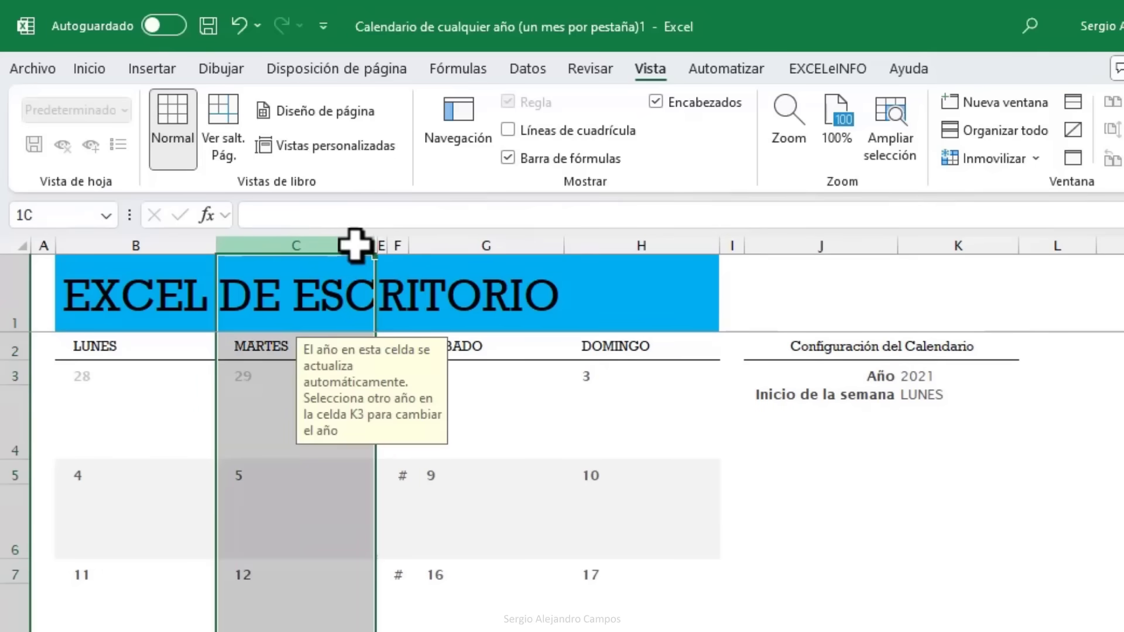
right_click(329, 269)
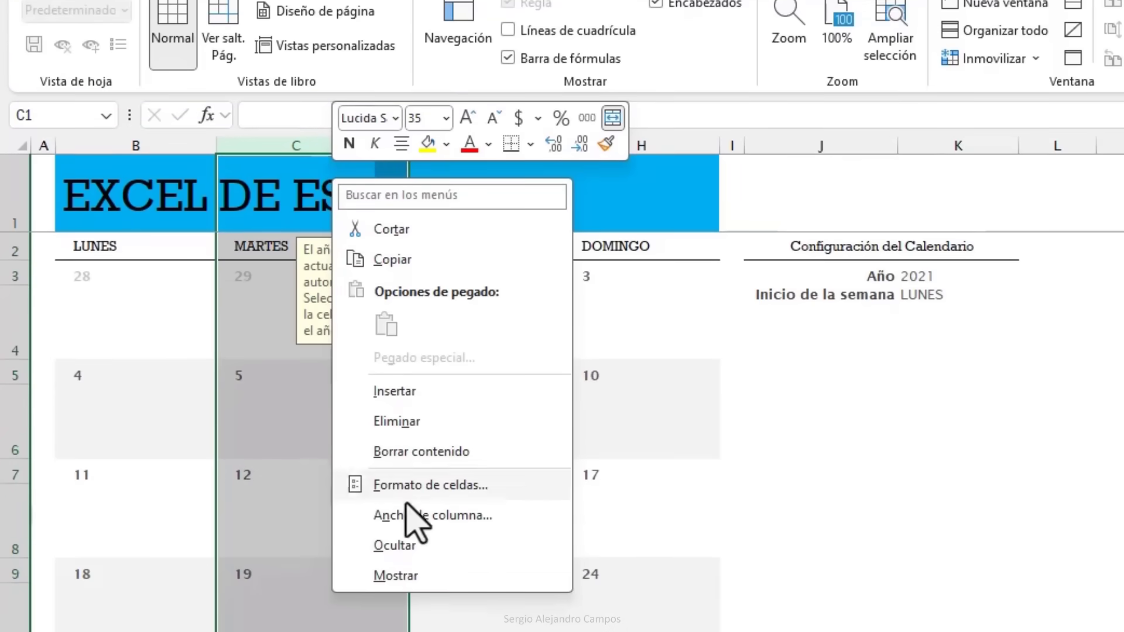
left_click(477, 546)
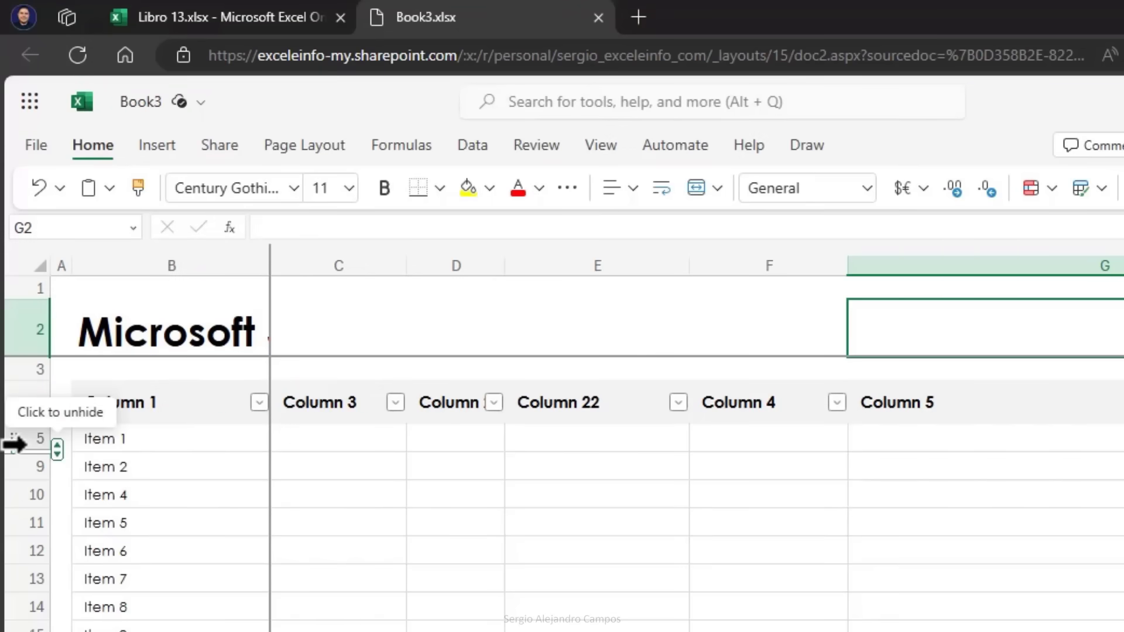
mouse_move(56, 450)
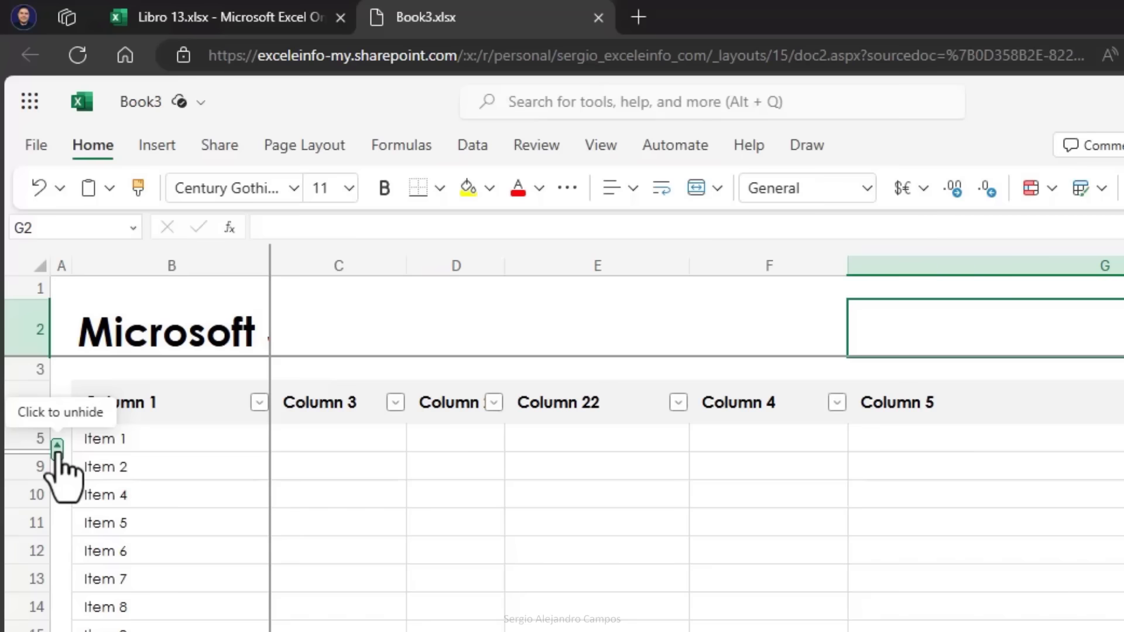
Unhide rows 6 to 8 so Item 3 and the two blank rows reappear, then select D6.
left_click(57, 450)
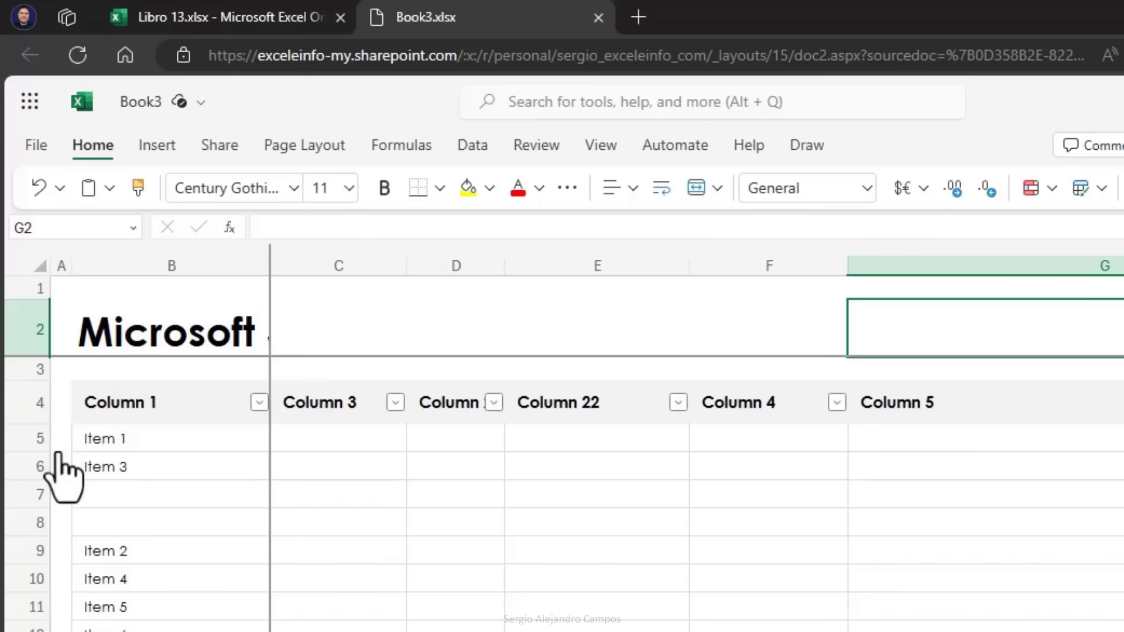
left_click(456, 466)
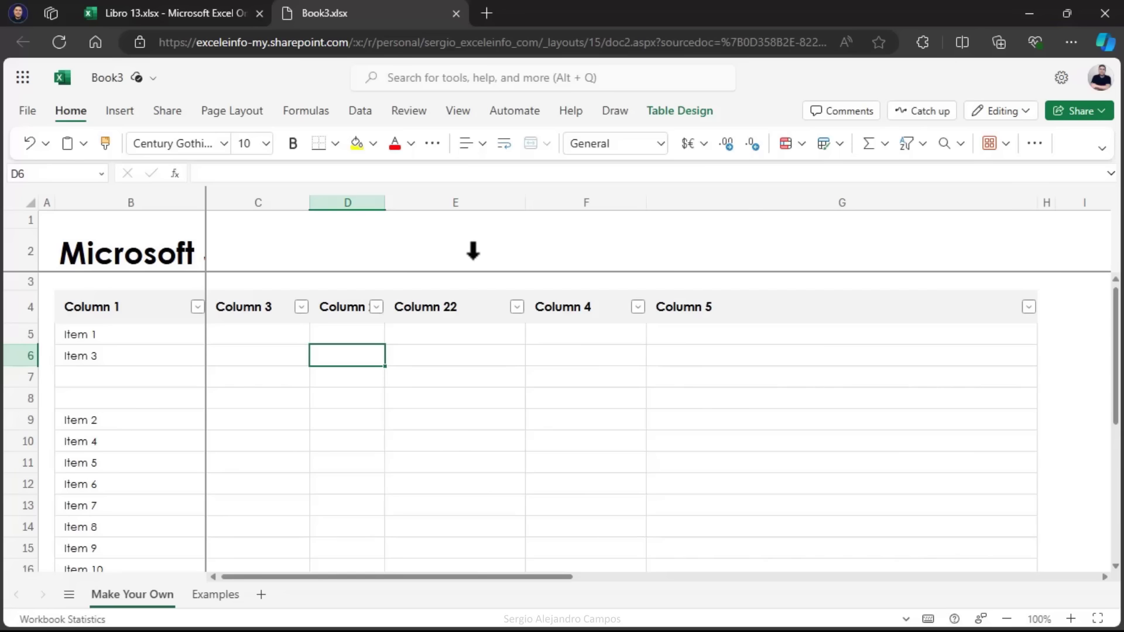
In Excel for the web, browse the Insert, Share and Page Layout tabs, returning to Home.
left_click(195, 17)
left_click(371, 18)
left_click(117, 110)
left_click(167, 112)
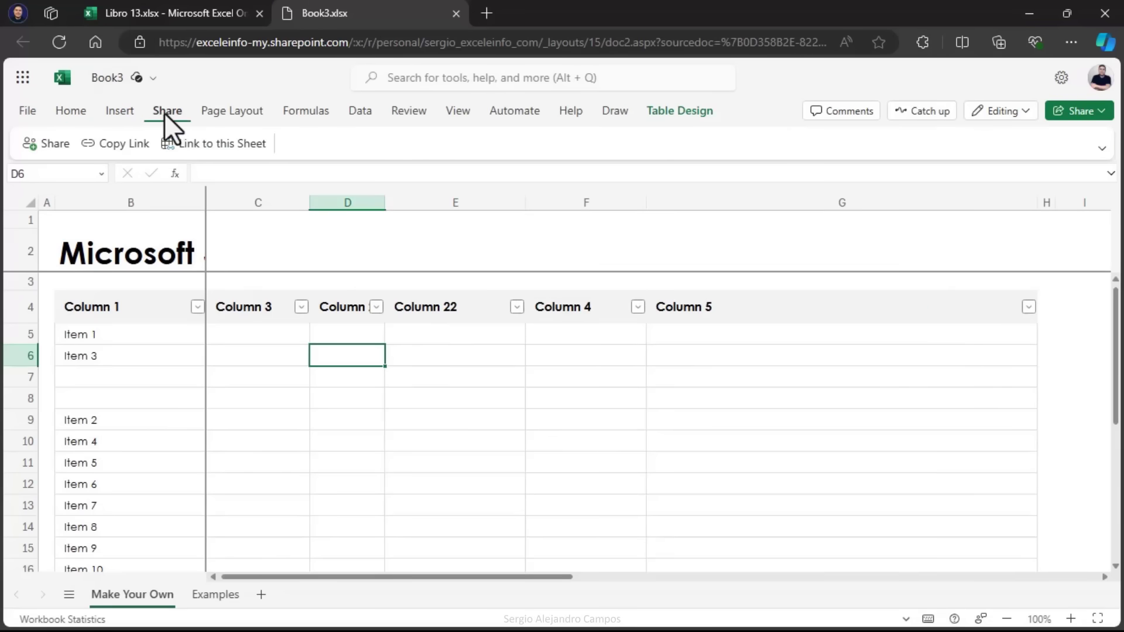
left_click(232, 111)
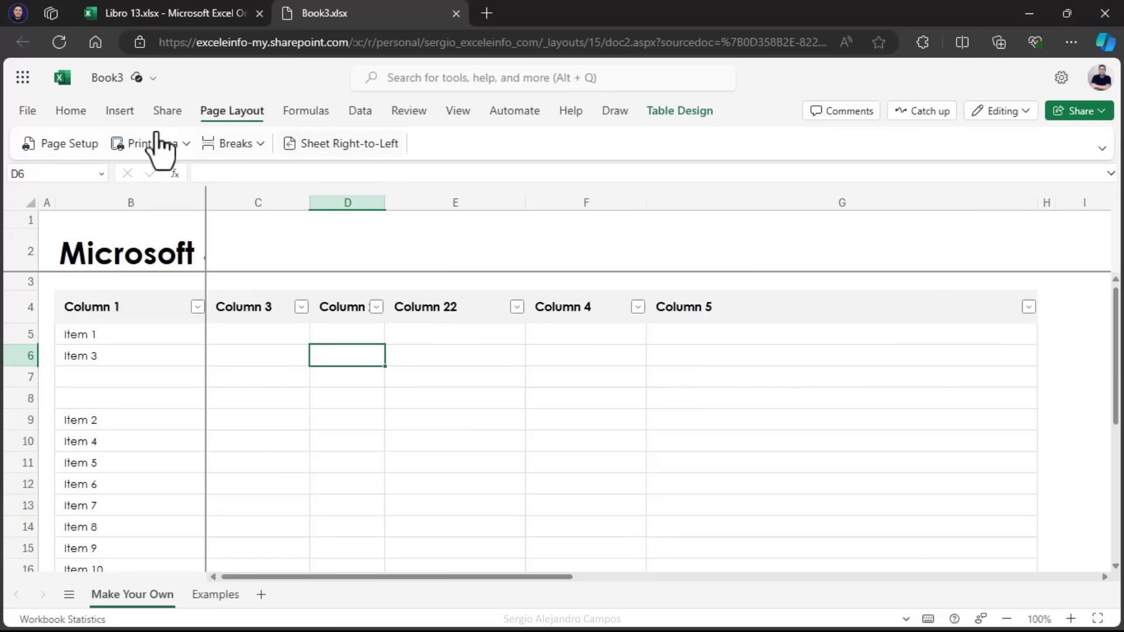
left_click(71, 111)
Switch the ribbon to Classic, then back to Single Line, ending on the Share commands.
left_click(1102, 148)
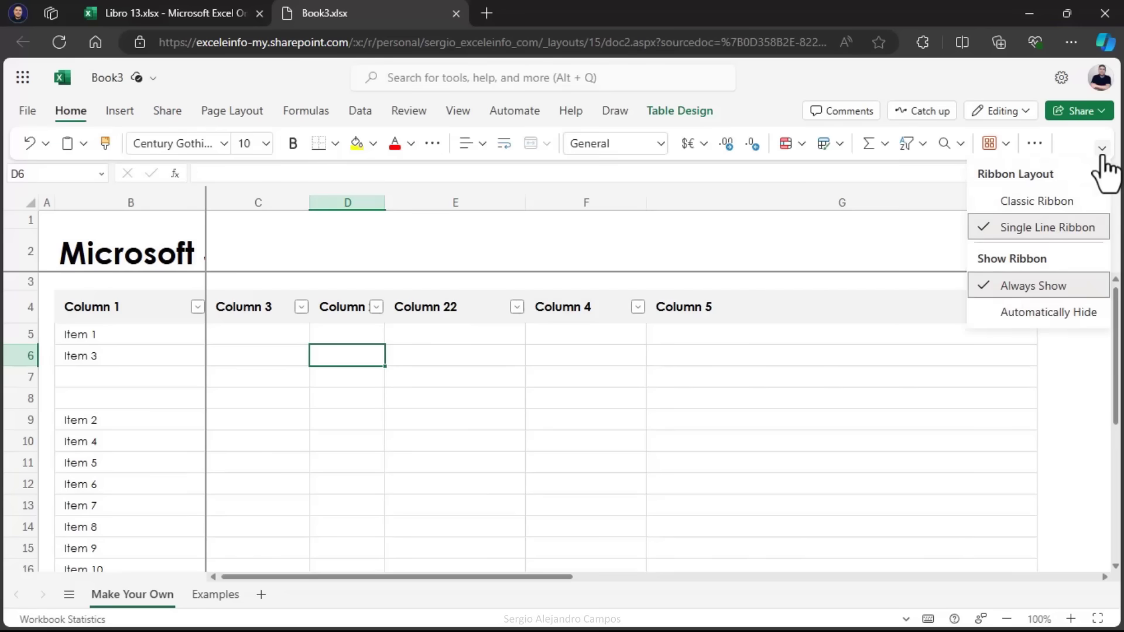
left_click(1037, 201)
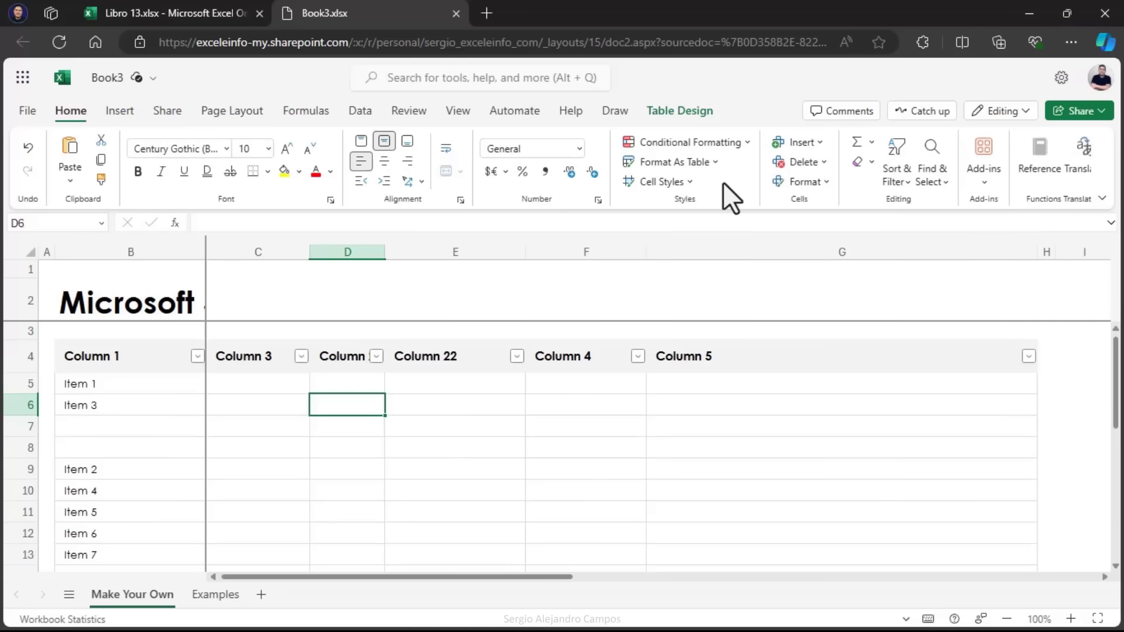
left_click(1102, 198)
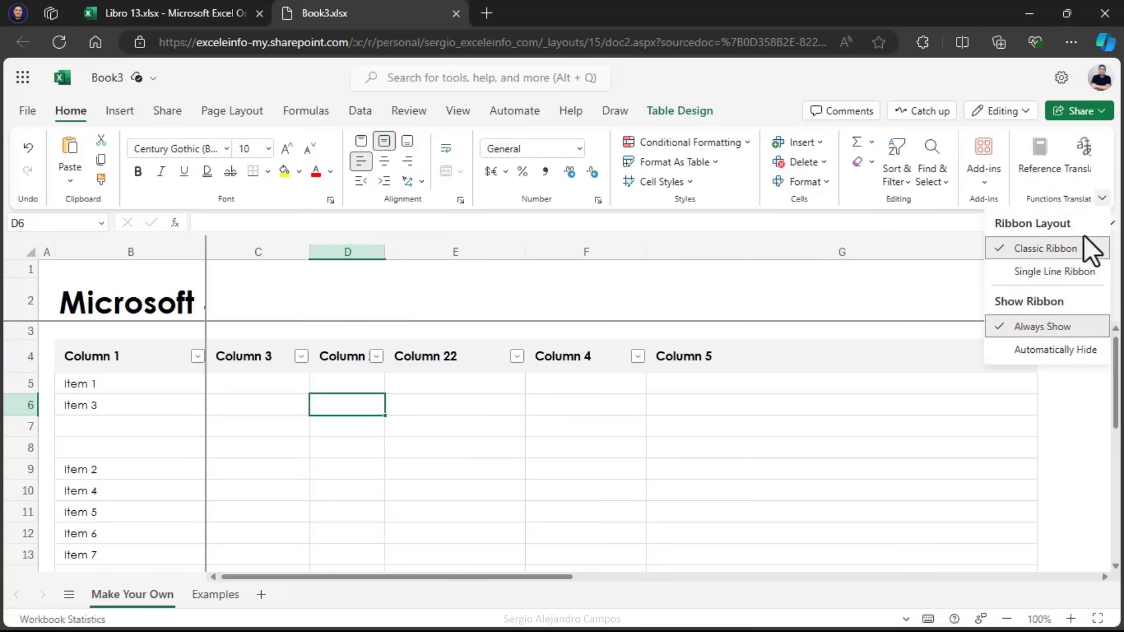
left_click(1060, 267)
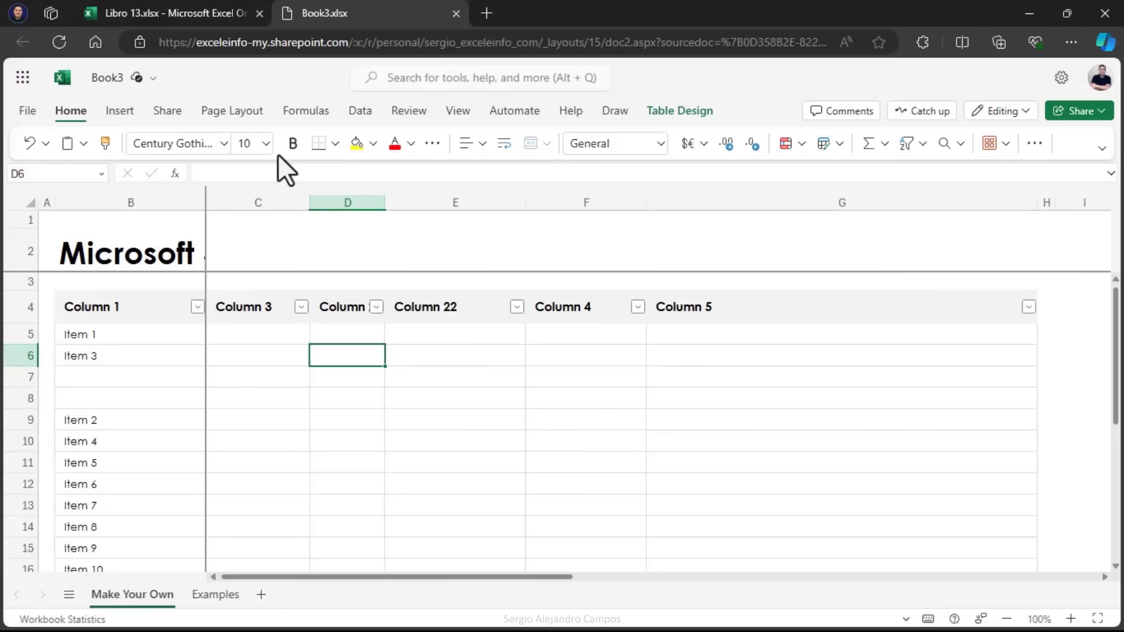
left_click(130, 116)
left_click(178, 114)
left_click(363, 249)
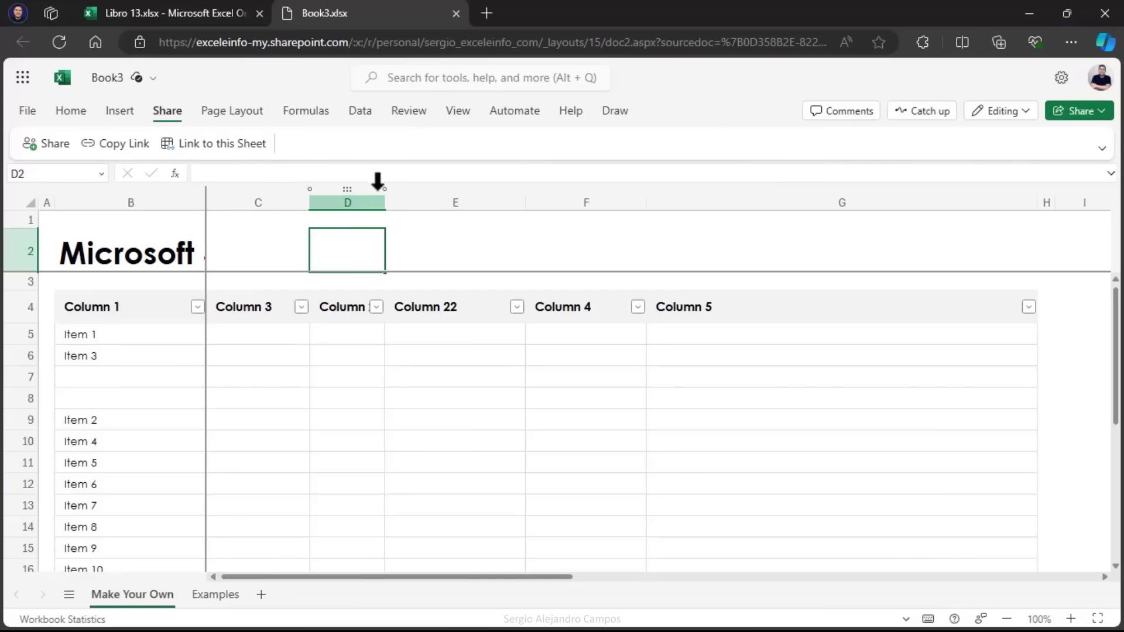